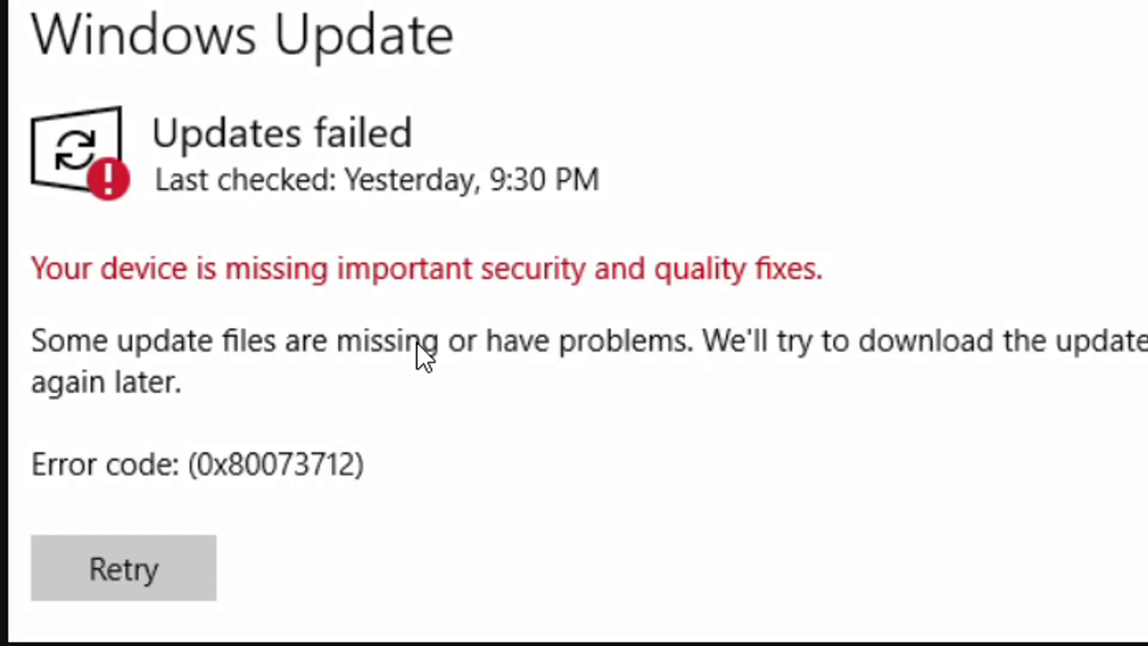
Open Troubleshoot settings from a 'troub' search, maximize it, and choose Don't run any troubleshooters
{"action": "left_click", "coordinate": [139, 635]}
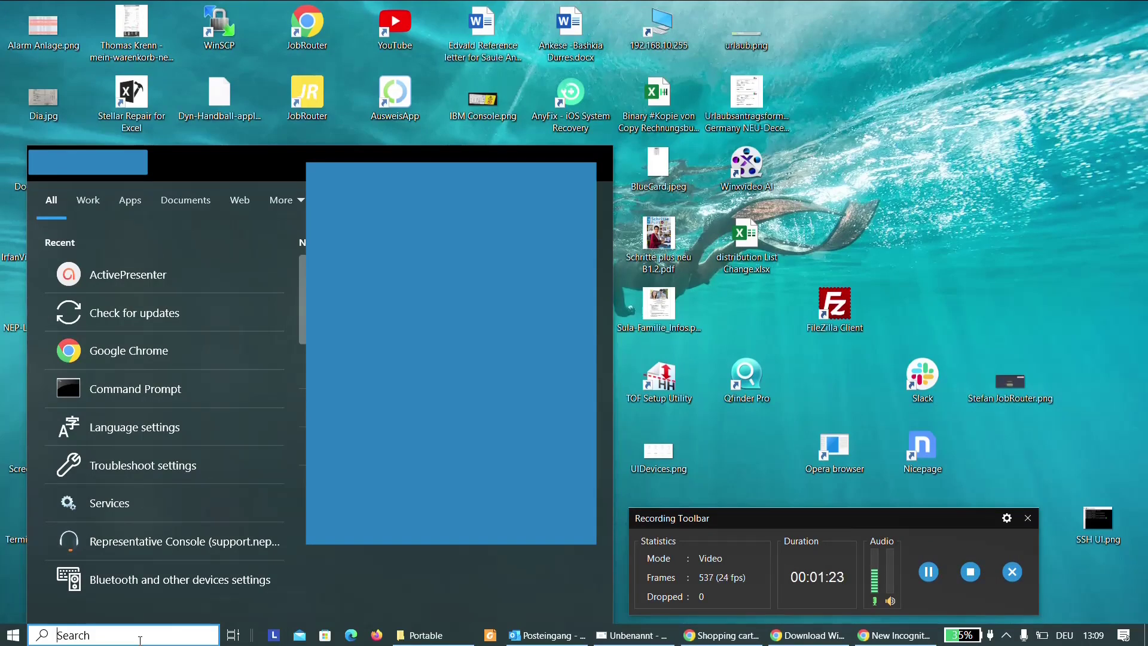
{"action": "type", "text": "troub"}
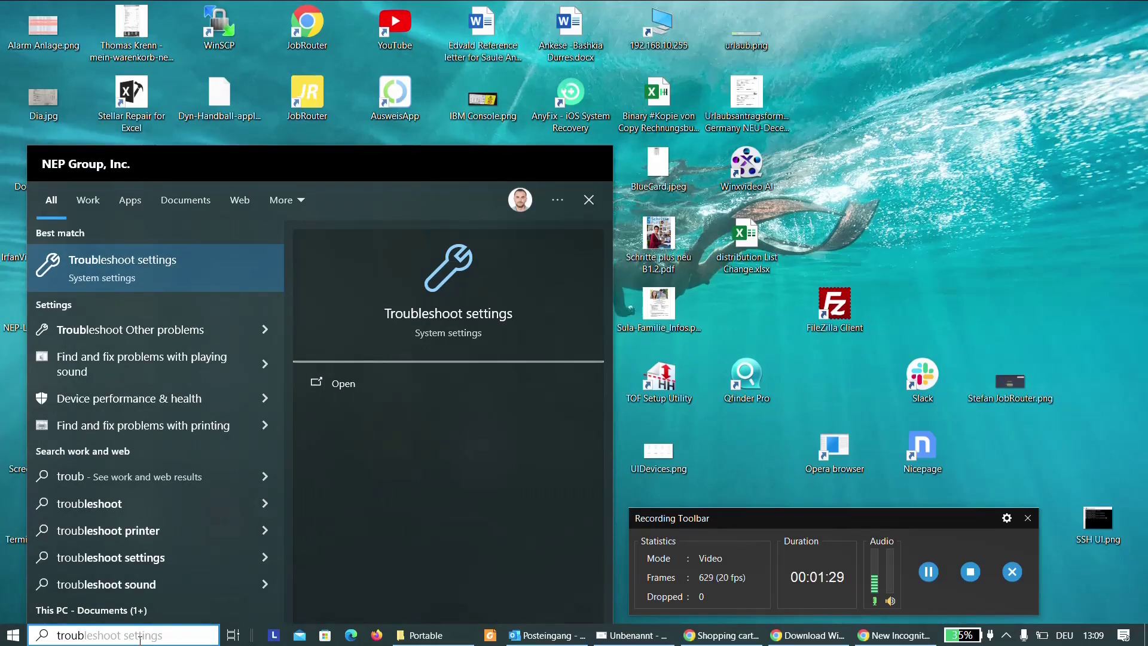
{"action": "key", "text": "Return"}
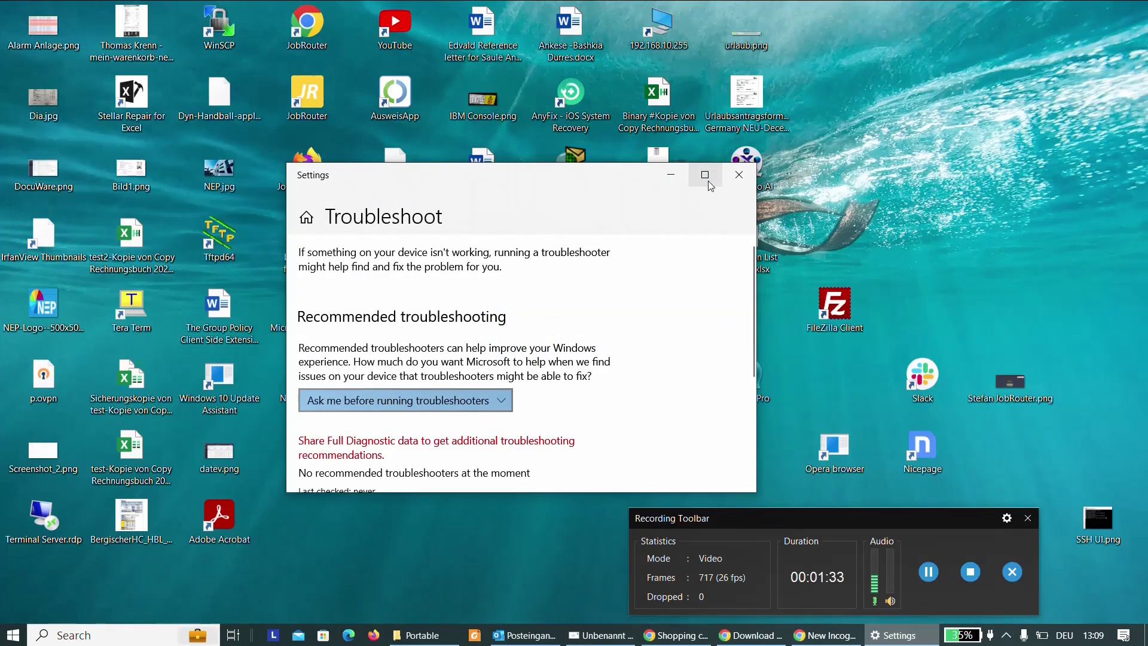
{"action": "left_click", "coordinate": [705, 175]}
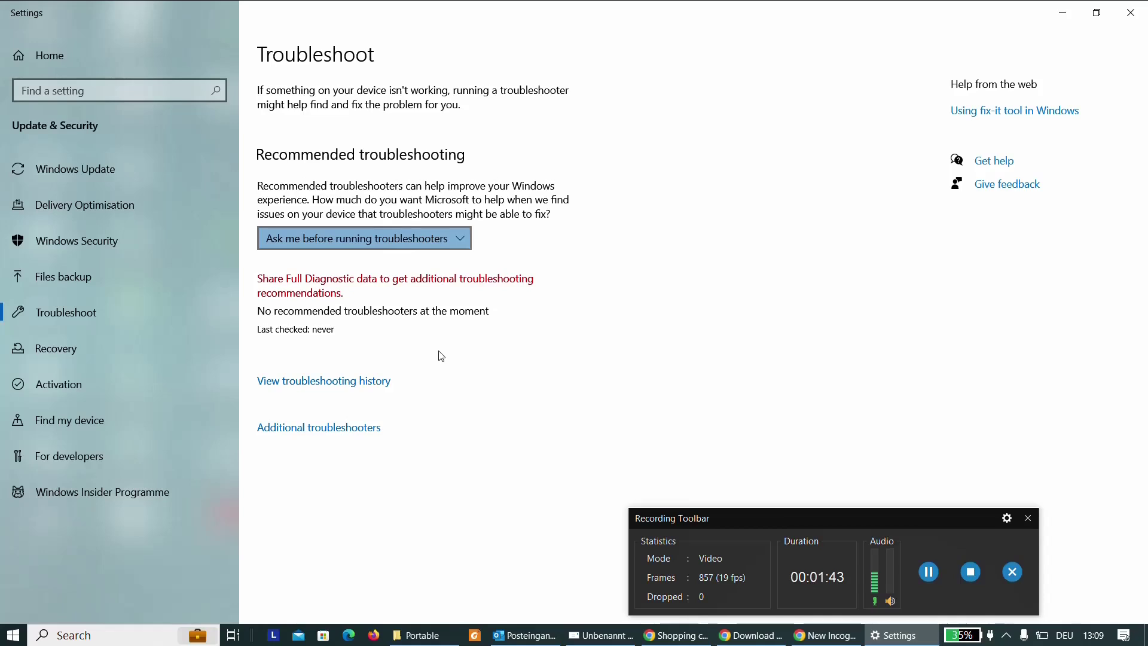
{"action": "key", "text": "Up"}
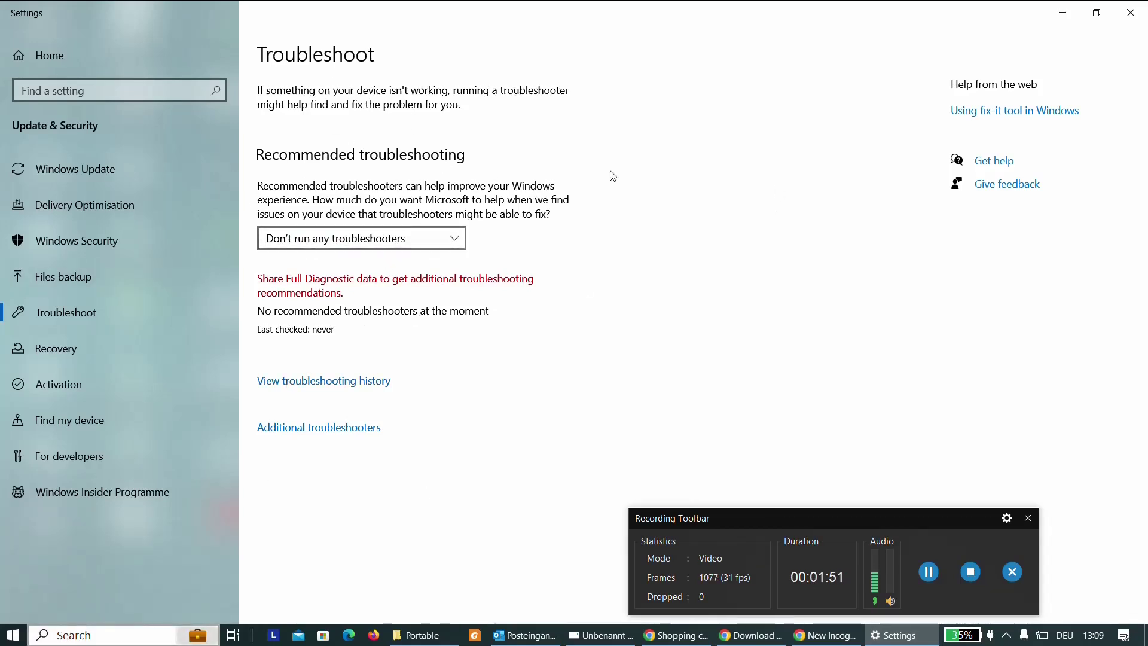
Run the Windows Update troubleshooter from Additional troubleshooters, continuing past the pending-reboot warning
{"action": "left_click", "coordinate": [332, 432]}
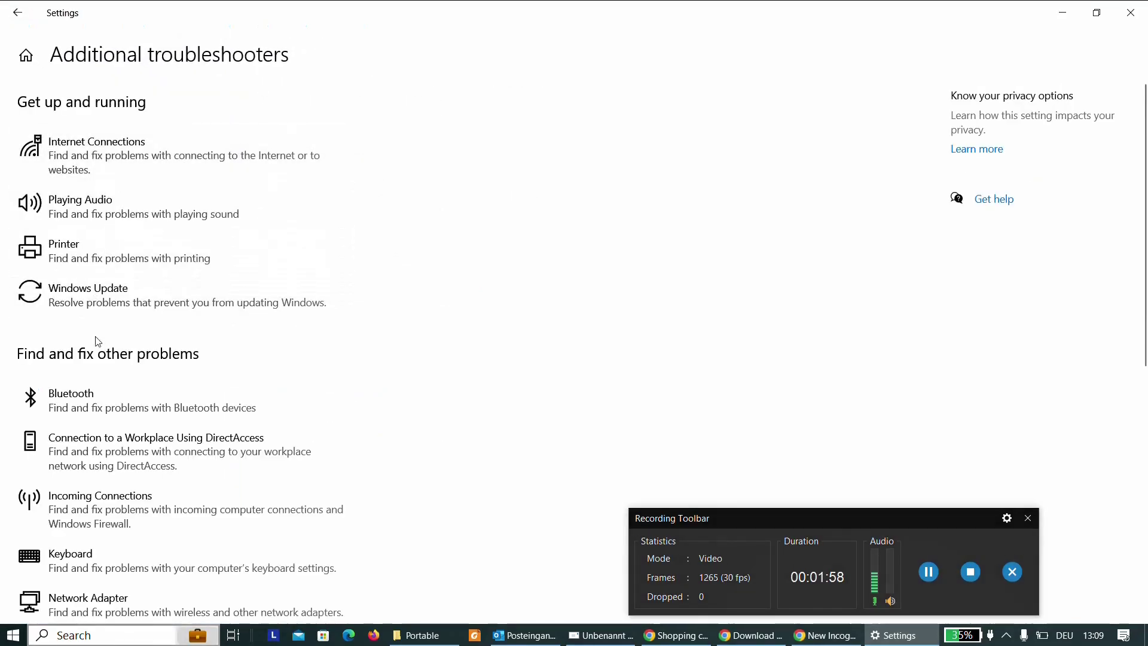
{"action": "left_click", "coordinate": [109, 308]}
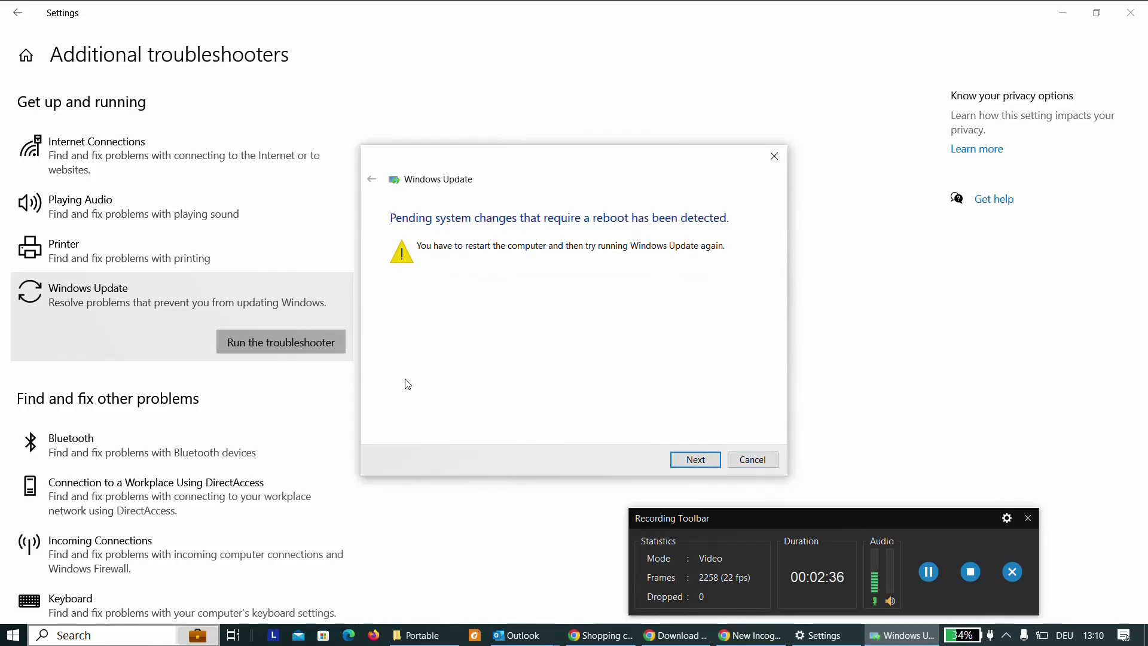
{"action": "left_click", "coordinate": [694, 459]}
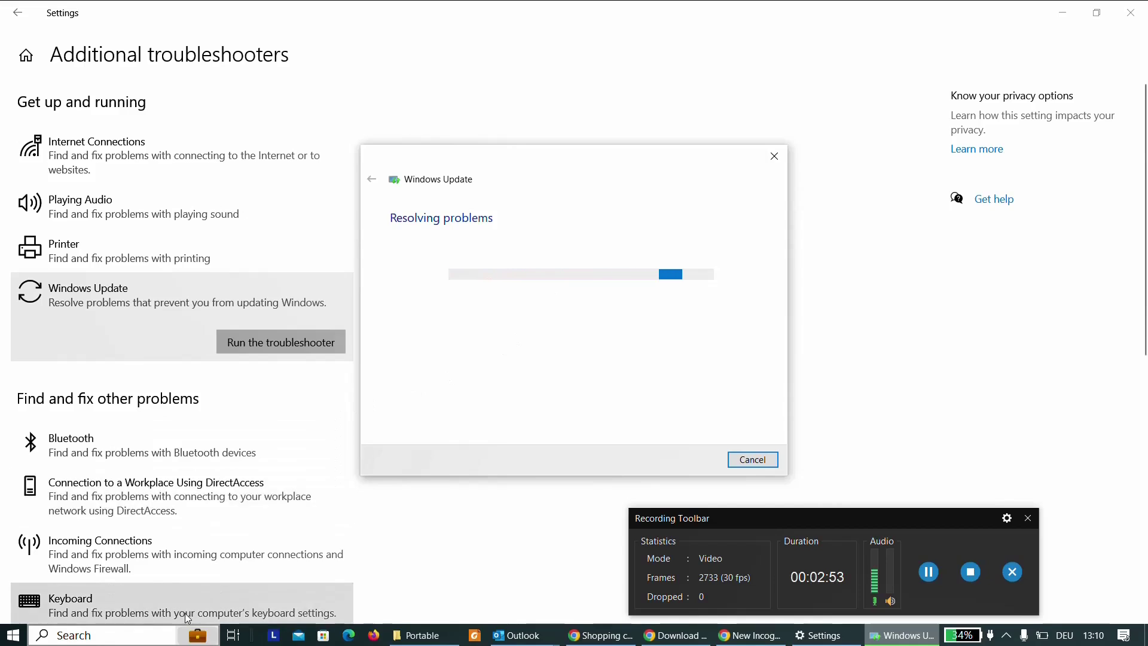
{"action": "left_click", "coordinate": [110, 634]}
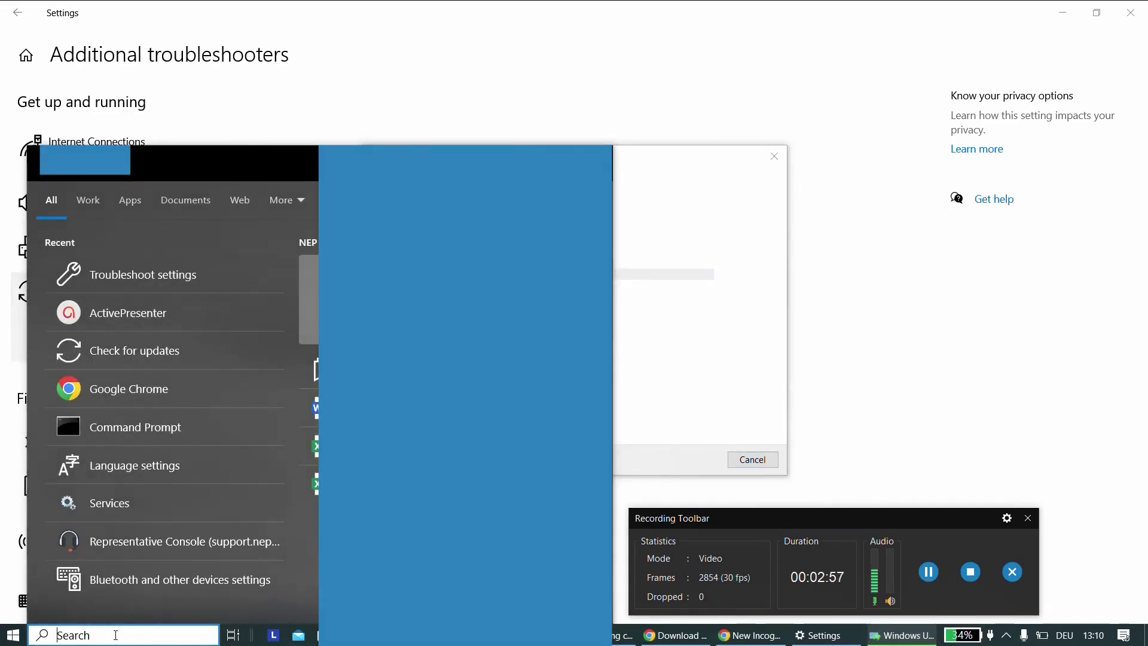
Open the Services console from a 'serv' search and scroll the list to Windows Update
{"action": "type", "text": "serv"}
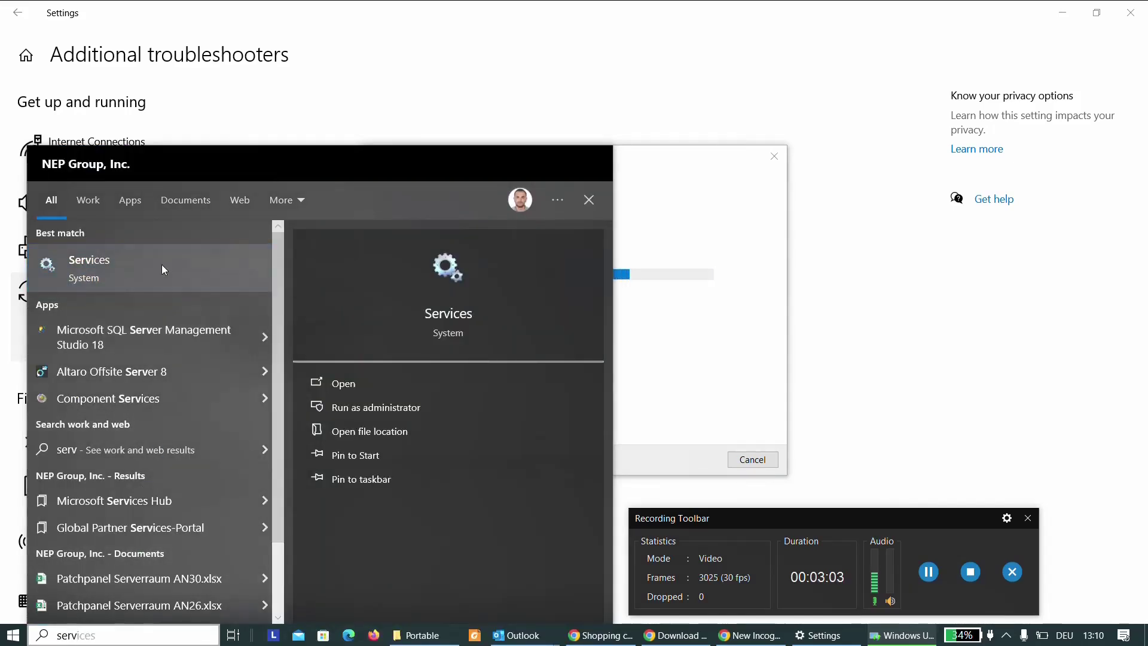
{"action": "key", "text": "Escape"}
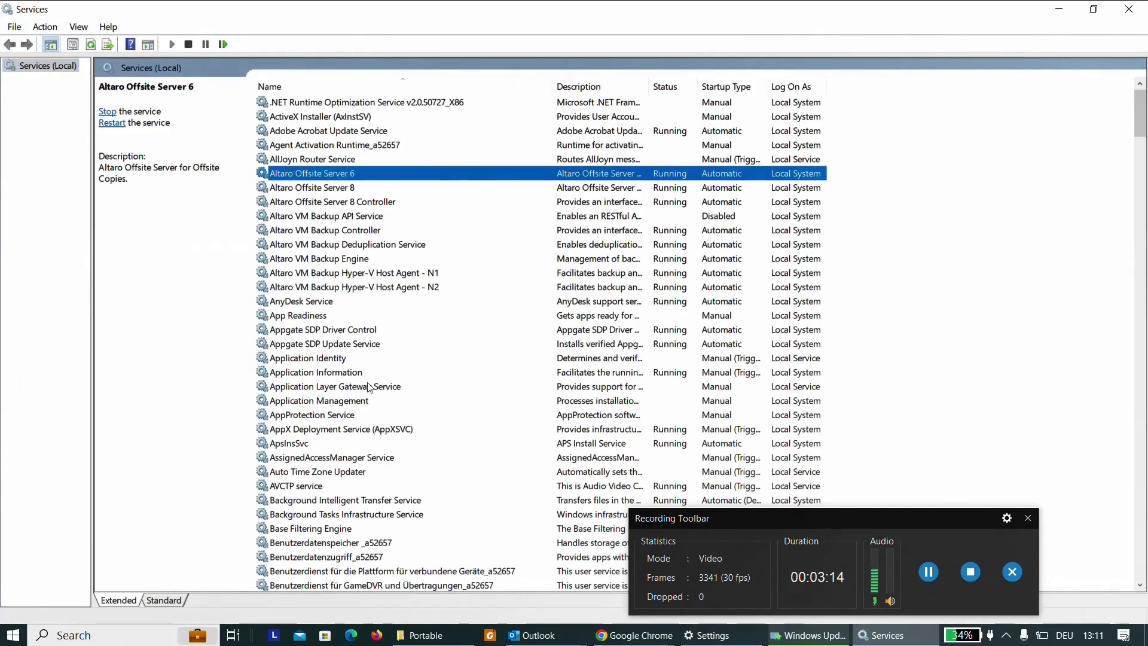
{"action": "scroll", "coordinate": [370, 395], "scroll_direction": "down", "scroll_amount": 2}
{"action": "scroll", "coordinate": [370, 395], "scroll_direction": "down", "scroll_amount": 20}
{"action": "scroll", "coordinate": [332, 457], "scroll_direction": "down", "scroll_amount": 8}
{"action": "scroll", "coordinate": [333, 457], "scroll_direction": "down", "scroll_amount": 12}
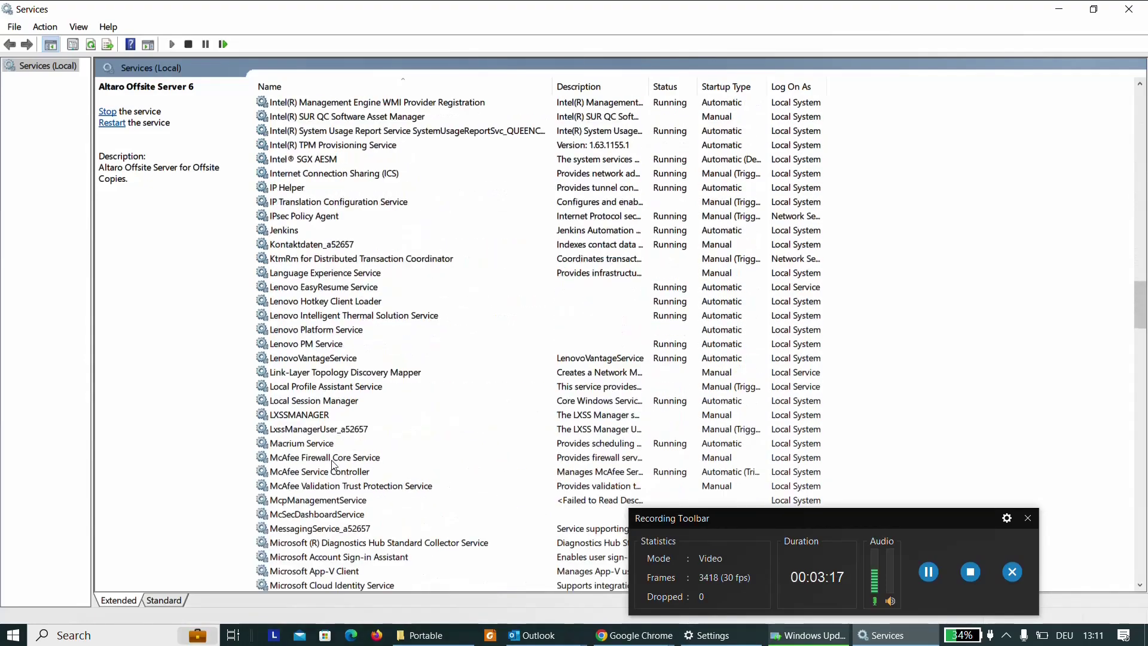
{"action": "left_click", "coordinate": [332, 459]}
{"action": "key", "text": "w"}
{"action": "key", "text": "Down"}
{"action": "key", "text": "Down"}
{"action": "key", "text": "Down"}
{"action": "key", "text": "Down"}
{"action": "key", "text": "Down"}
{"action": "key", "text": "Down"}
{"action": "key", "text": "Down"}
{"action": "key", "text": "Down"}
{"action": "key", "text": "Down"}
{"action": "key", "text": "Down"}
{"action": "key", "text": "Down"}
{"action": "key", "text": "Down"}
{"action": "key", "text": "Down"}
{"action": "key", "text": "Down"}
{"action": "key", "text": "Down"}
{"action": "key", "text": "Down"}
{"action": "key", "text": "Down"}
{"action": "key", "text": "Down"}
{"action": "key", "text": "Down"}
{"action": "key", "text": "Down"}
{"action": "key", "text": "Down"}
{"action": "key", "text": "Down"}
{"action": "key", "text": "Down"}
{"action": "key", "text": "Down"}
{"action": "key", "text": "Down"}
{"action": "key", "text": "Down"}
{"action": "key", "text": "Down"}
{"action": "key", "text": "Down"}
{"action": "key", "text": "Down"}
{"action": "scroll", "coordinate": [358, 460], "scroll_direction": "down", "scroll_amount": 6}
Set the Windows Update service's startup type to Automatic in its Properties
{"action": "left_click", "coordinate": [333, 400]}
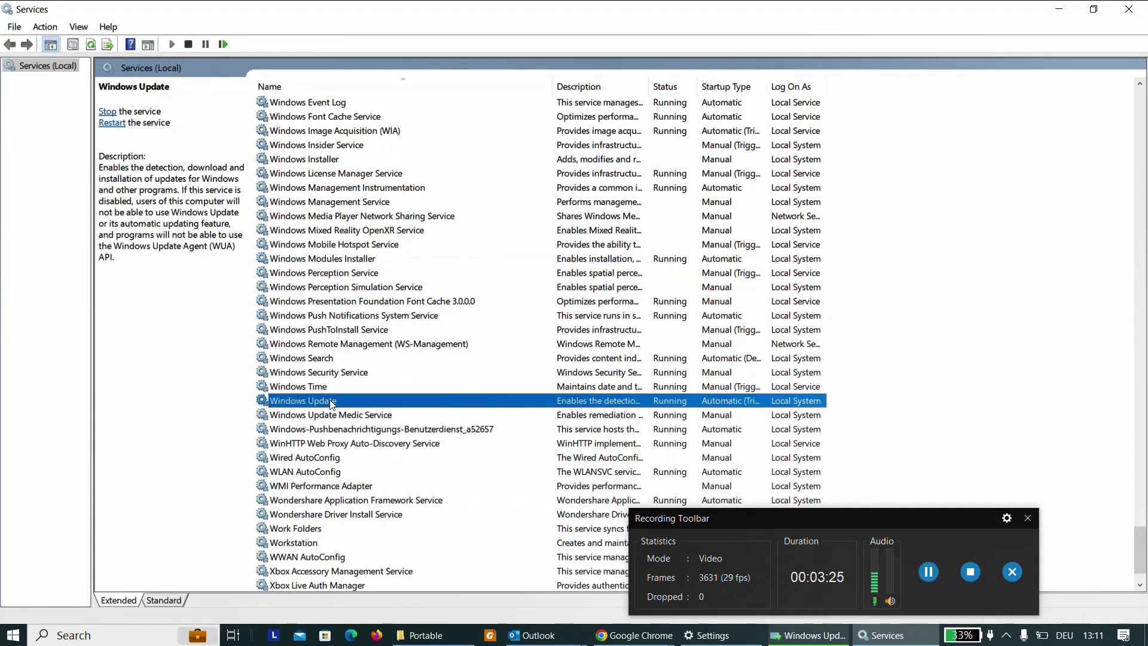
{"action": "right_click", "coordinate": [333, 400]}
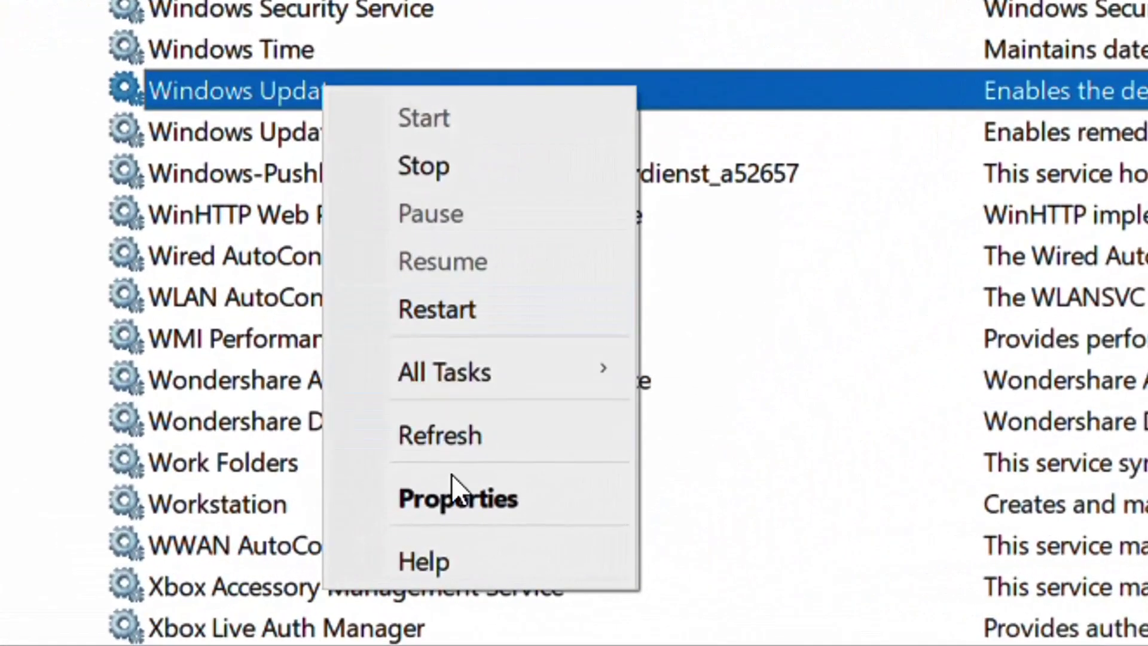
{"action": "left_click", "coordinate": [380, 538]}
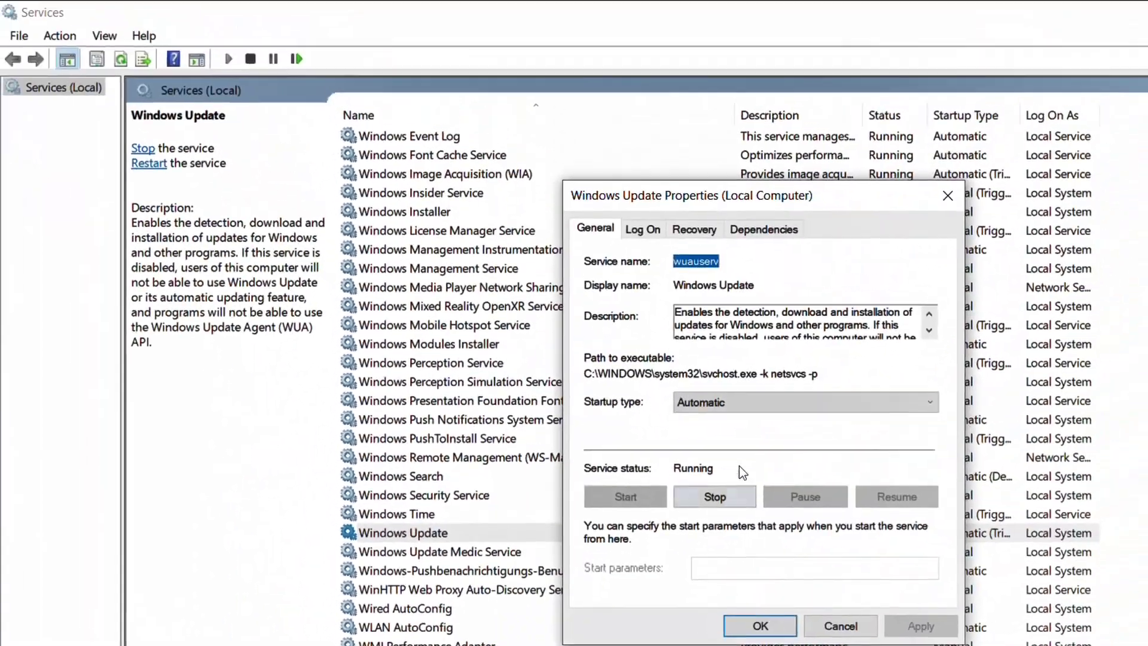
{"action": "left_click", "coordinate": [678, 398]}
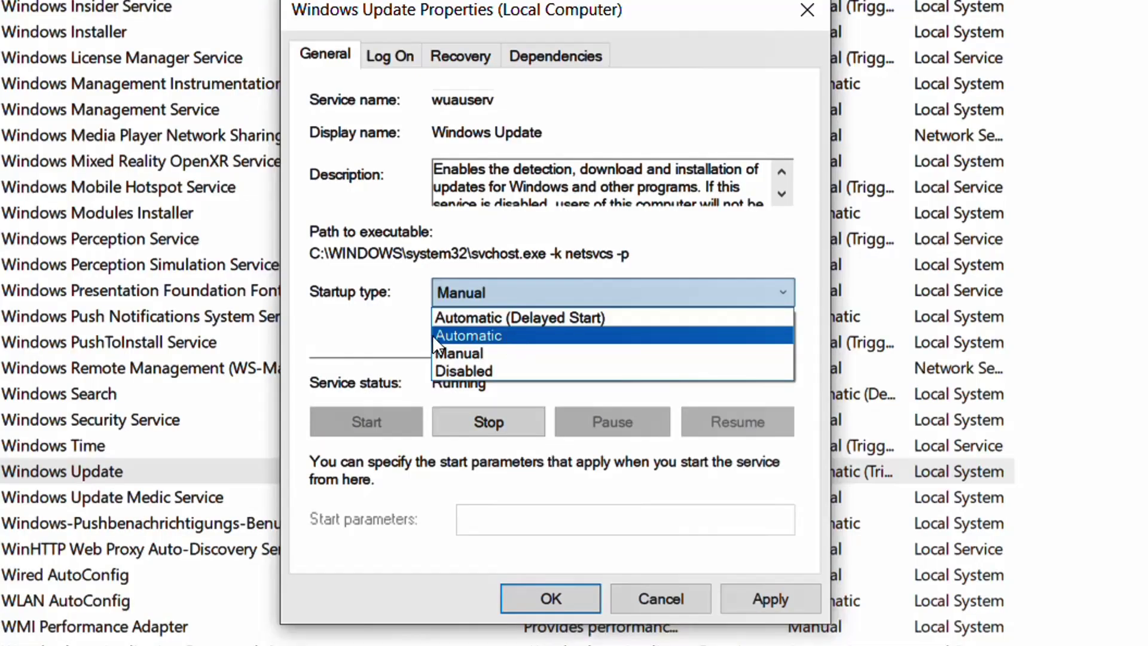
{"action": "left_click", "coordinate": [487, 333]}
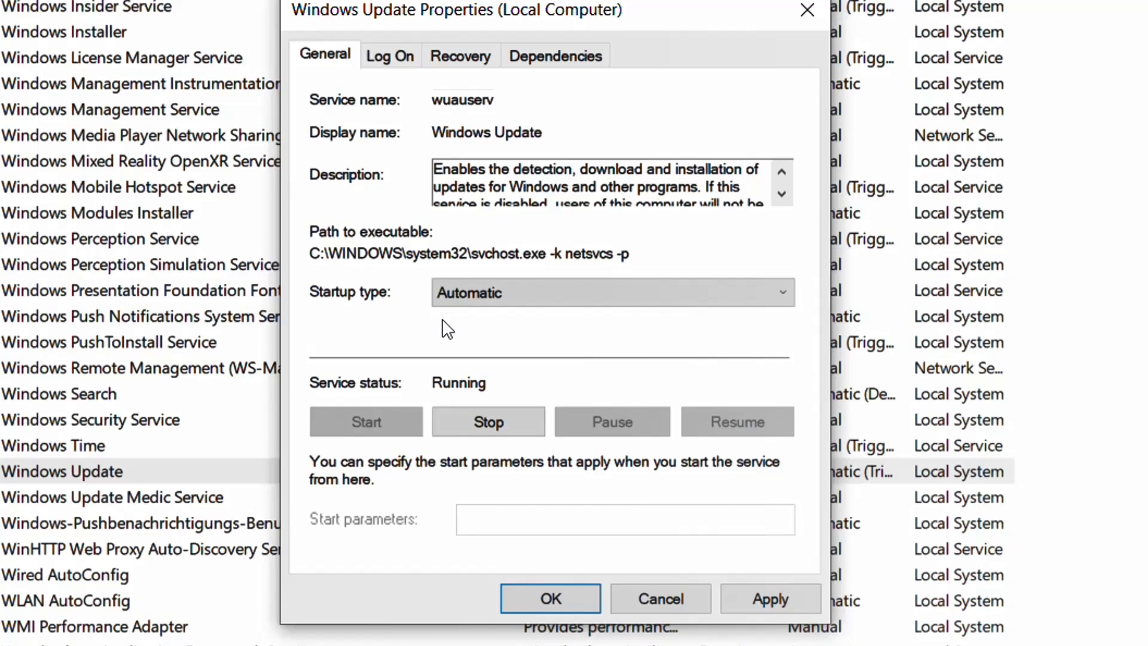
Stop and restart the Windows Update service, then apply Automatic startup and close Properties
{"action": "left_click", "coordinate": [481, 416]}
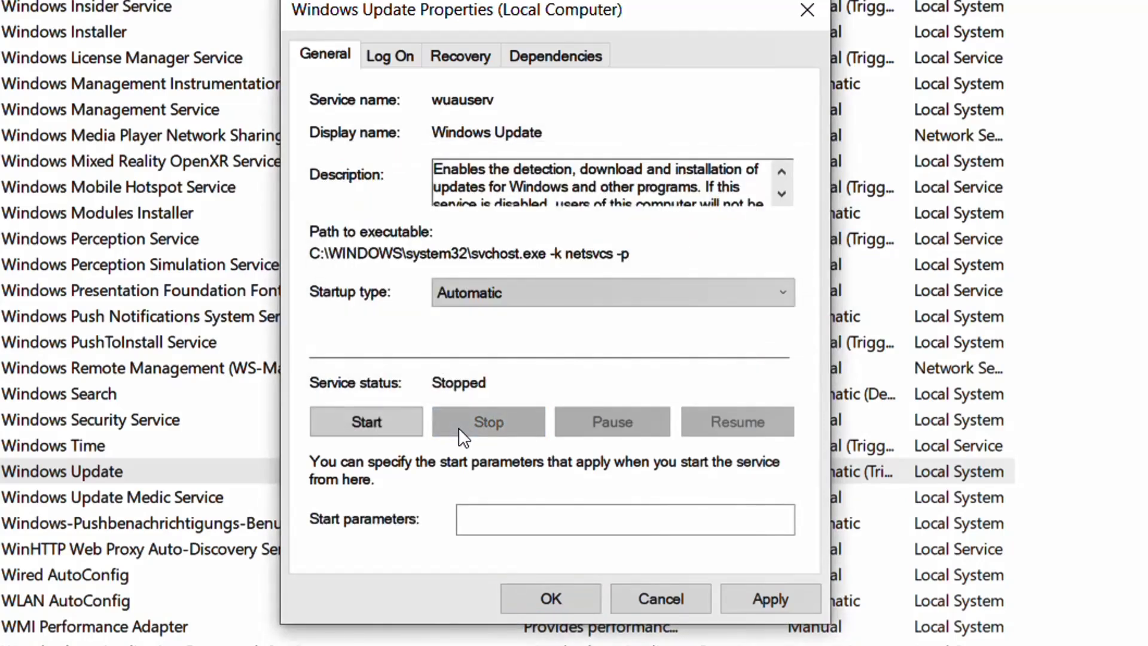
{"action": "left_click", "coordinate": [386, 427]}
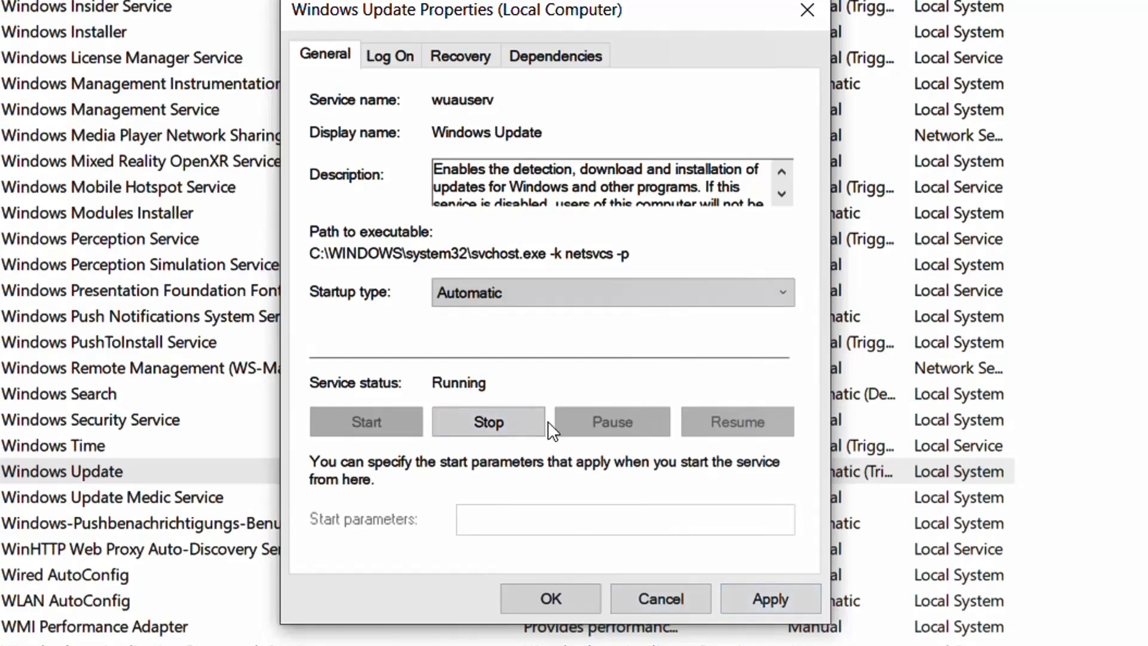
{"action": "left_click", "coordinate": [755, 599]}
{"action": "left_click", "coordinate": [565, 598]}
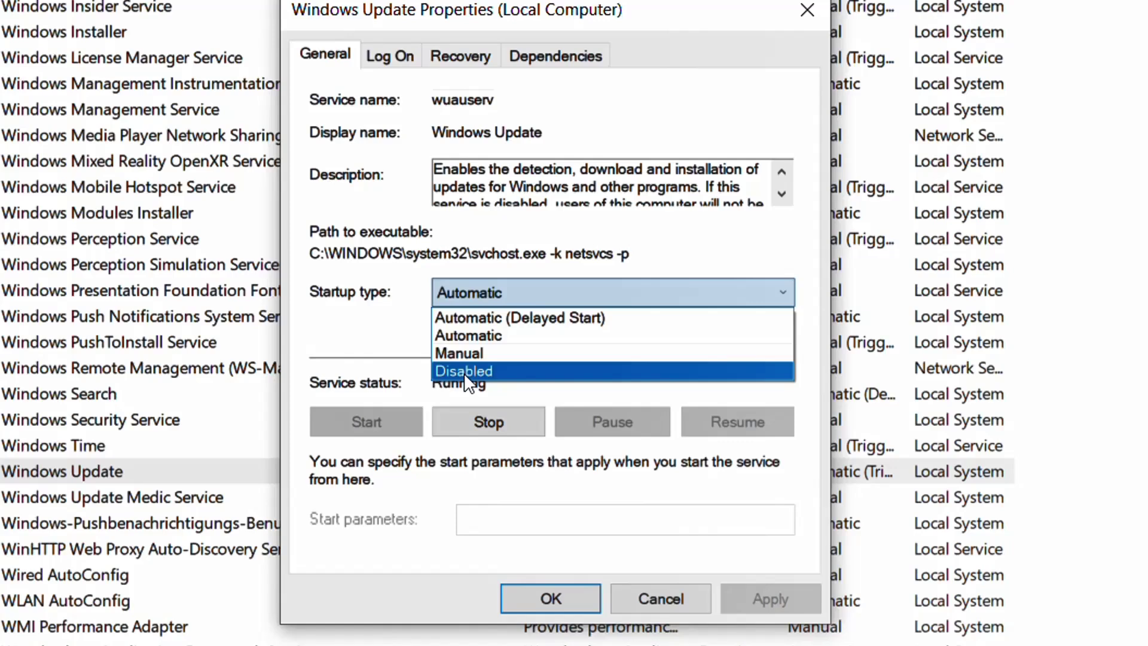
{"action": "left_click", "coordinate": [493, 338]}
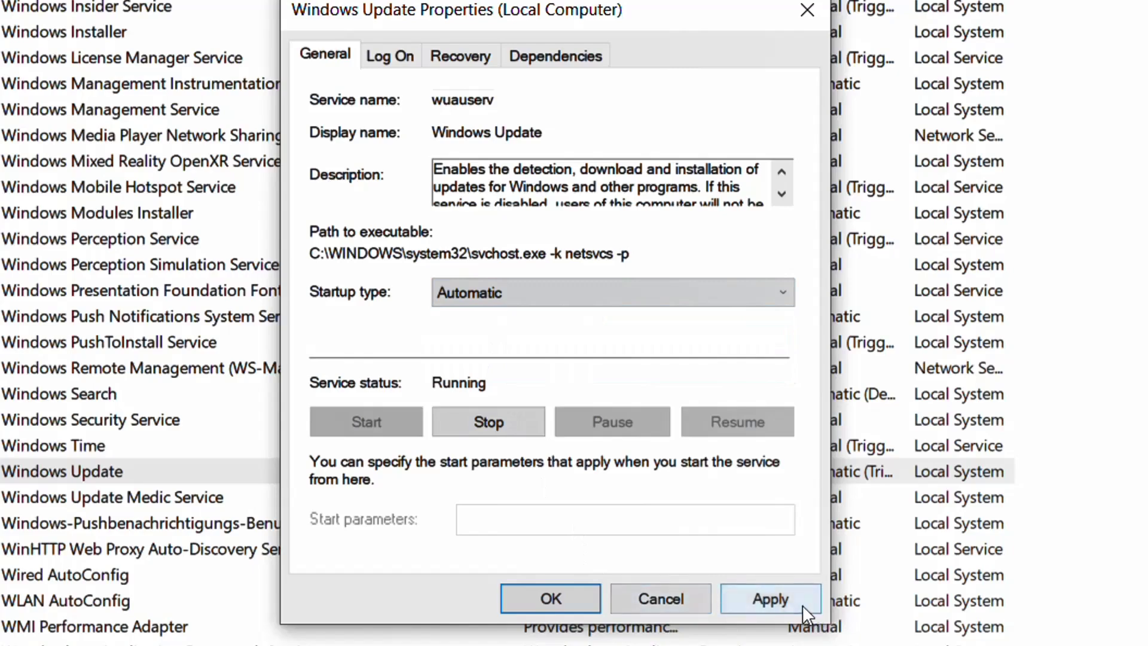
{"action": "left_click", "coordinate": [795, 600]}
{"action": "left_click", "coordinate": [550, 600]}
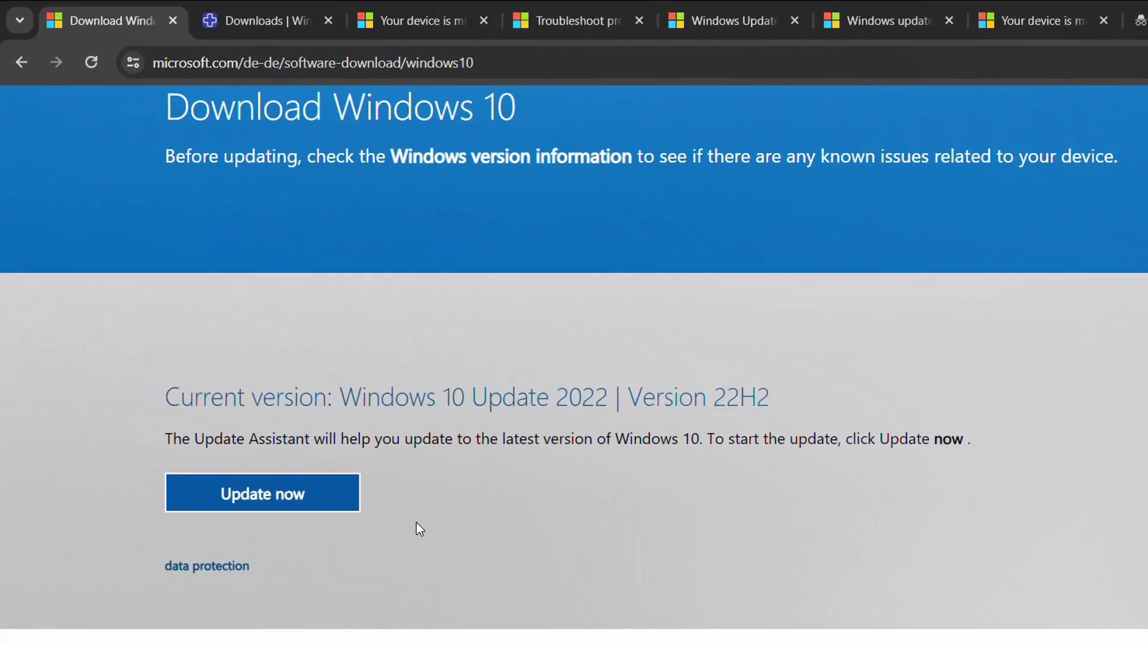
Download Windows10Upgrade9252.exe to drive D, run it, and close it once Windows reports up to date
{"action": "scroll", "coordinate": [415, 526], "scroll_direction": "up", "scroll_amount": 1}
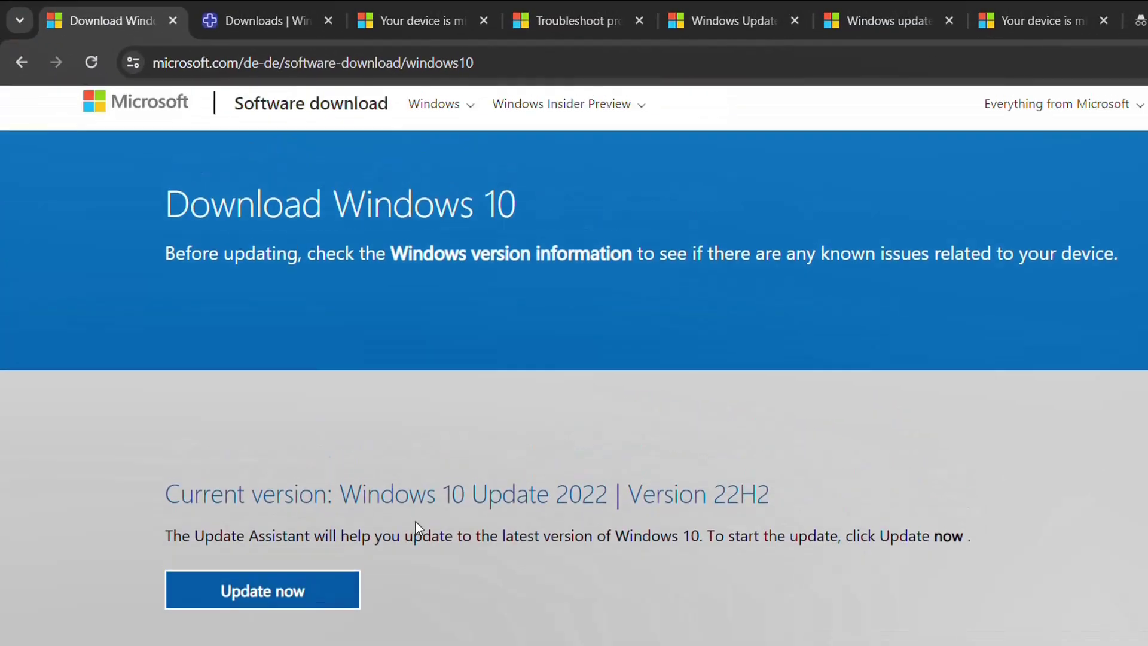
{"action": "scroll", "coordinate": [392, 547], "scroll_direction": "down", "scroll_amount": 1}
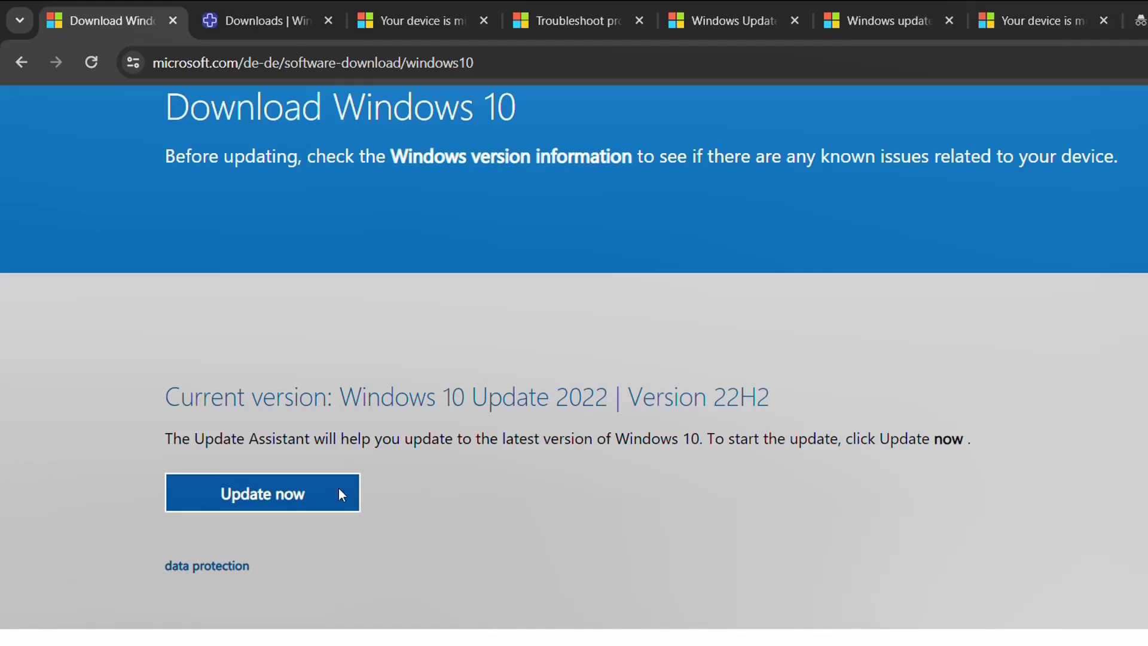
{"action": "left_click", "coordinate": [277, 507]}
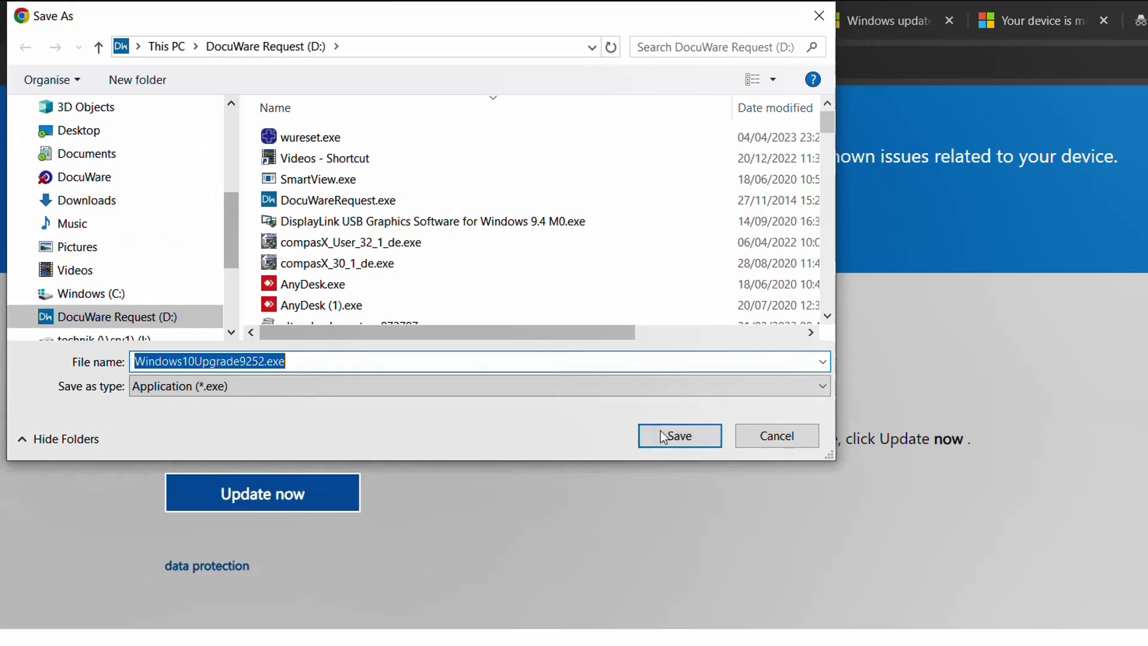
{"action": "left_click", "coordinate": [676, 441]}
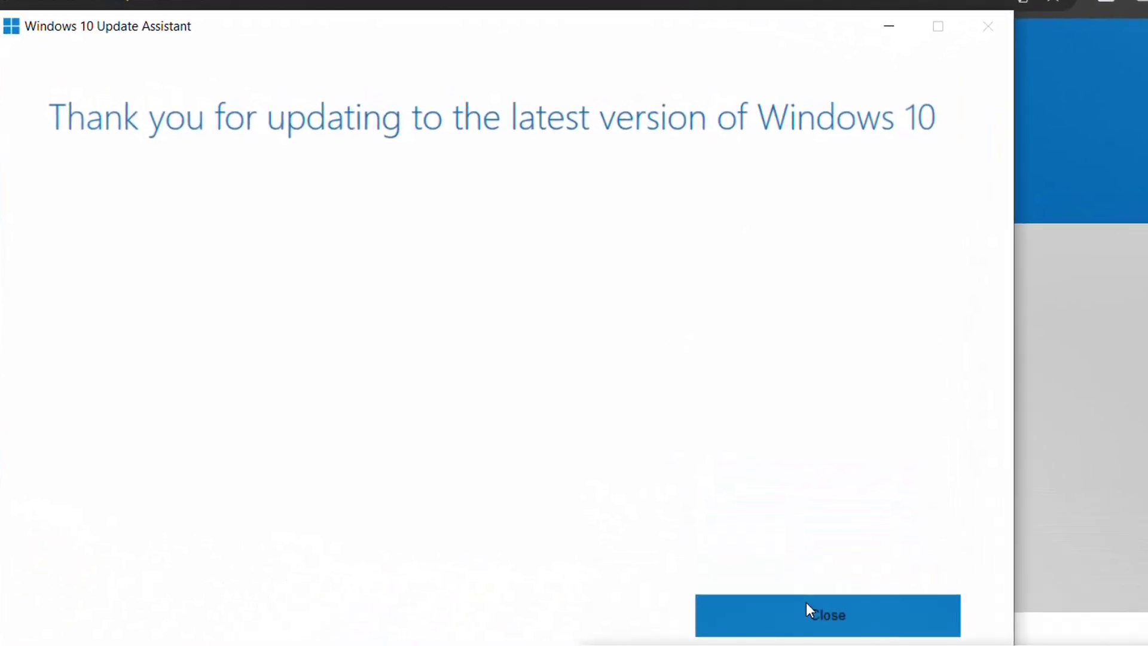
{"action": "left_click", "coordinate": [807, 603]}
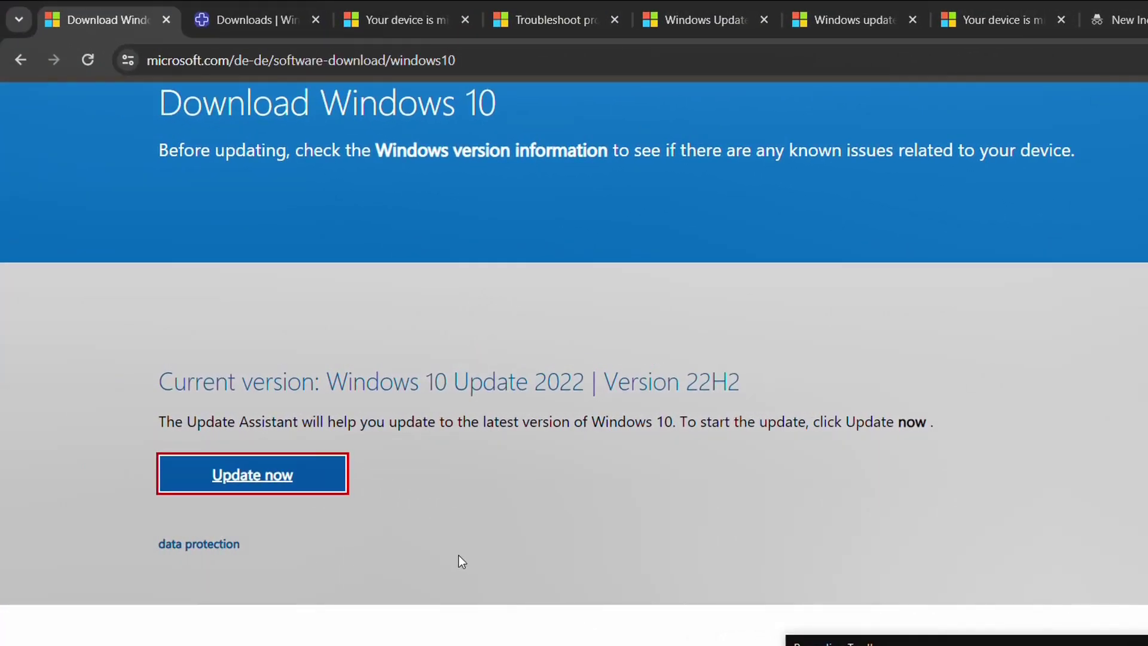
{"action": "scroll", "coordinate": [458, 556], "scroll_direction": "down", "scroll_amount": 3}
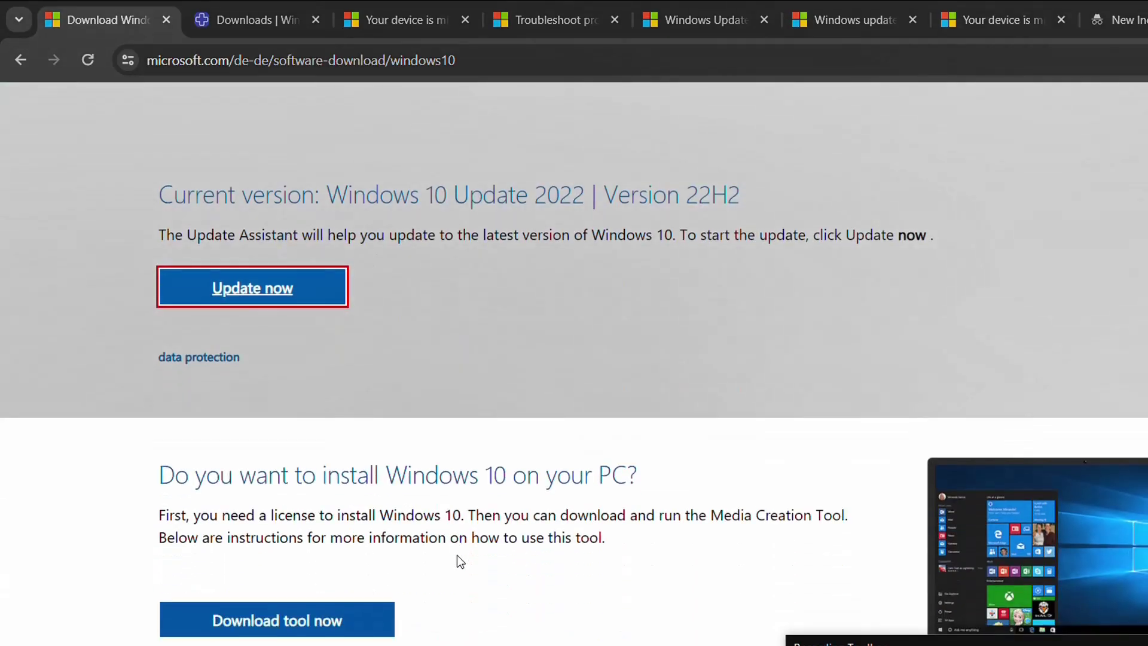
{"action": "scroll", "coordinate": [456, 554], "scroll_direction": "up", "scroll_amount": 3}
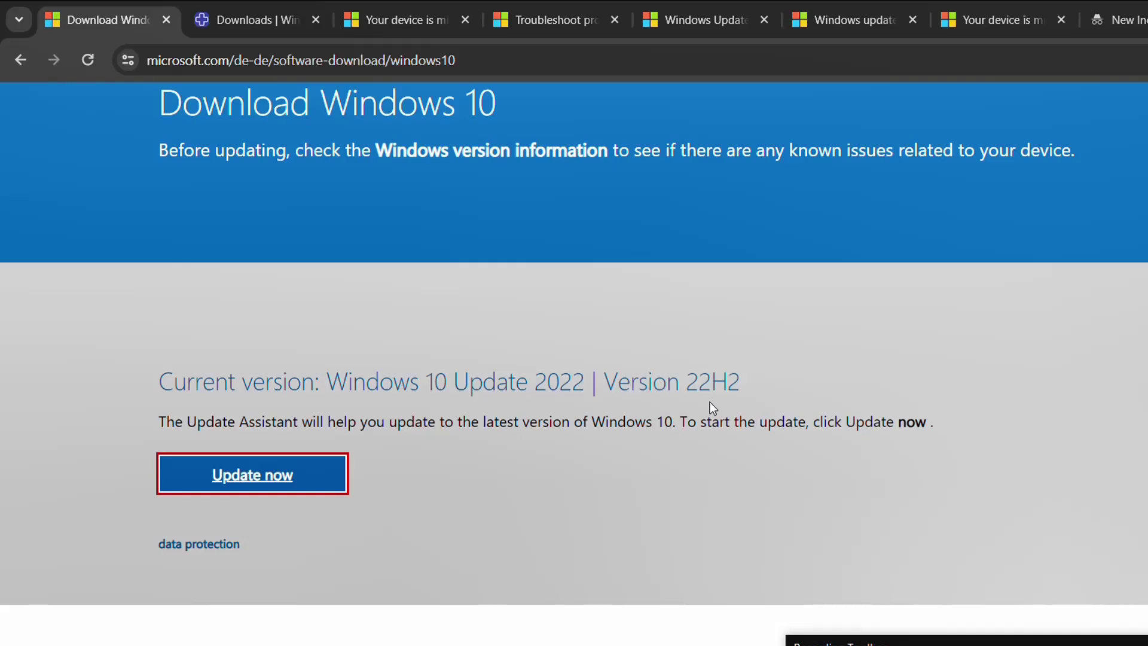
Select the reset command list from net stop wuauserv to net start msiserver in the answers thread
{"action": "left_click", "coordinate": [394, 19]}
{"action": "scroll", "coordinate": [263, 465], "scroll_direction": "down", "scroll_amount": 5}
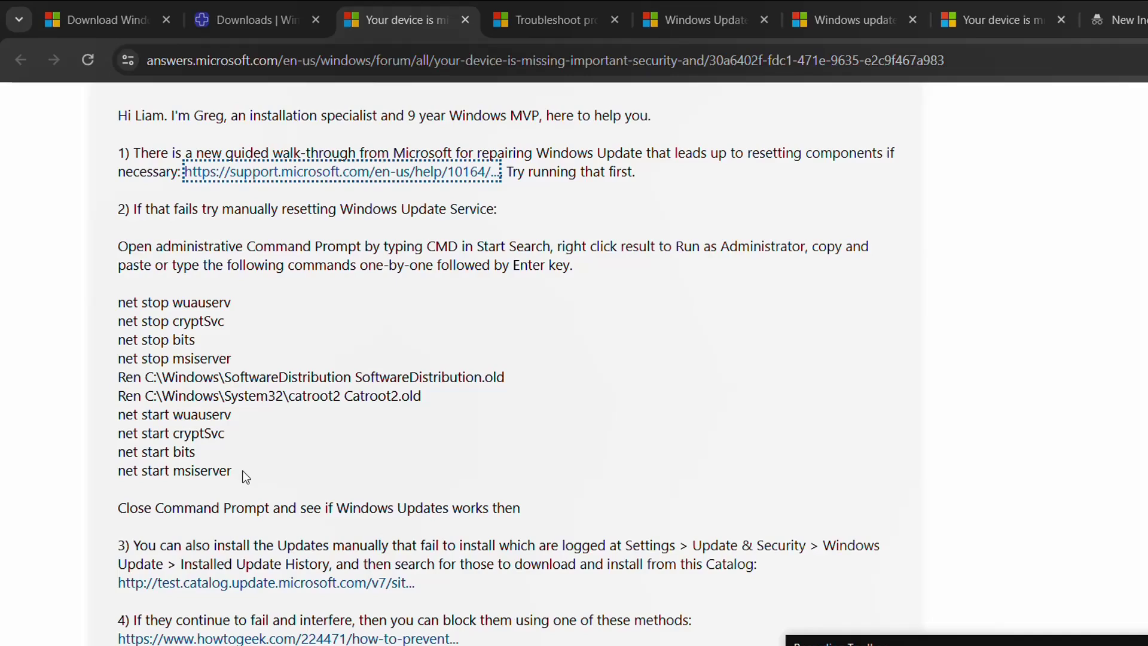
{"action": "left_click_drag", "start_coordinate": [234, 471], "coordinate": [117, 299]}
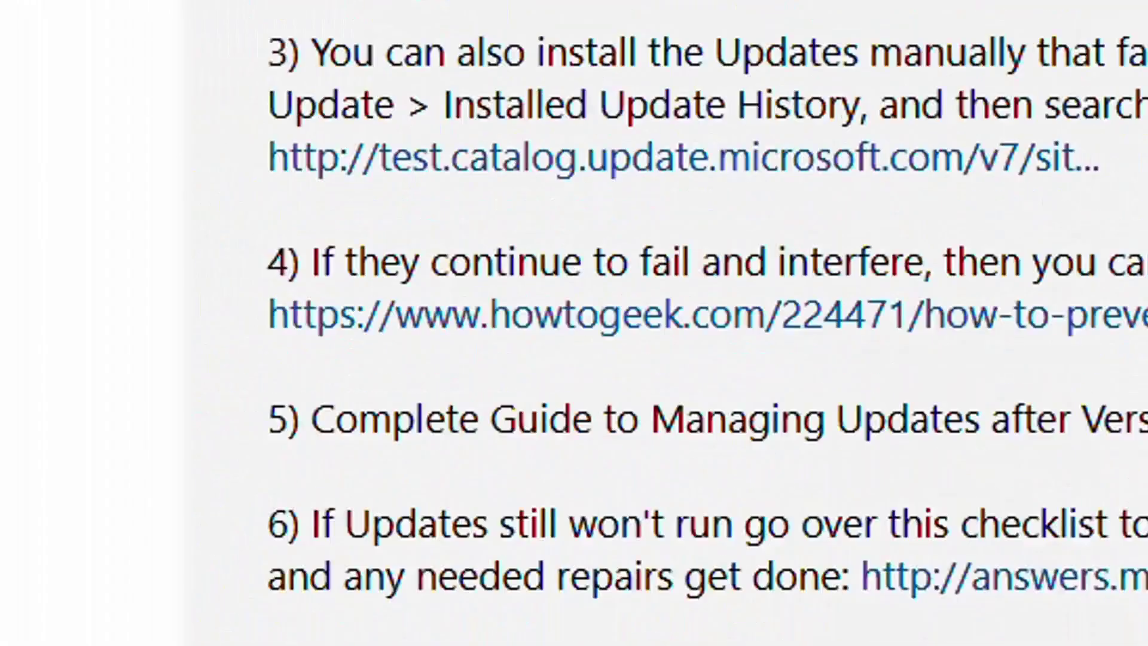
Run the pasted reset commands in an administrator Command Prompt, restarting wuauserv, cryptSvc, bits and msiserver
{"action": "left_click", "coordinate": [587, 626]}
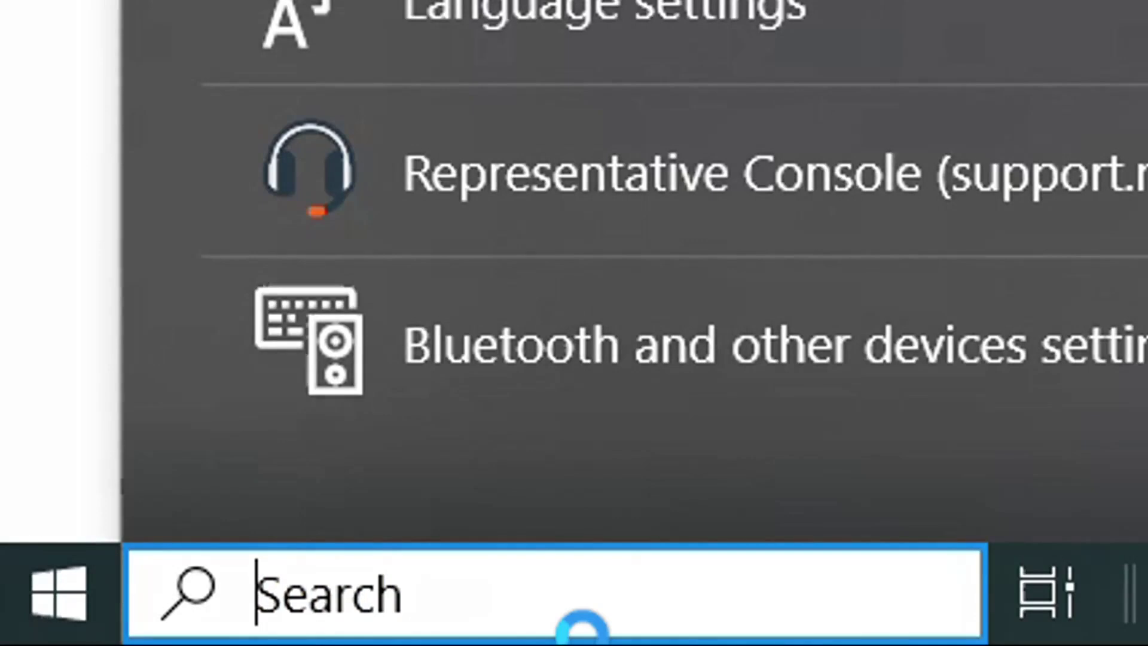
{"action": "type", "text": "cmd"}
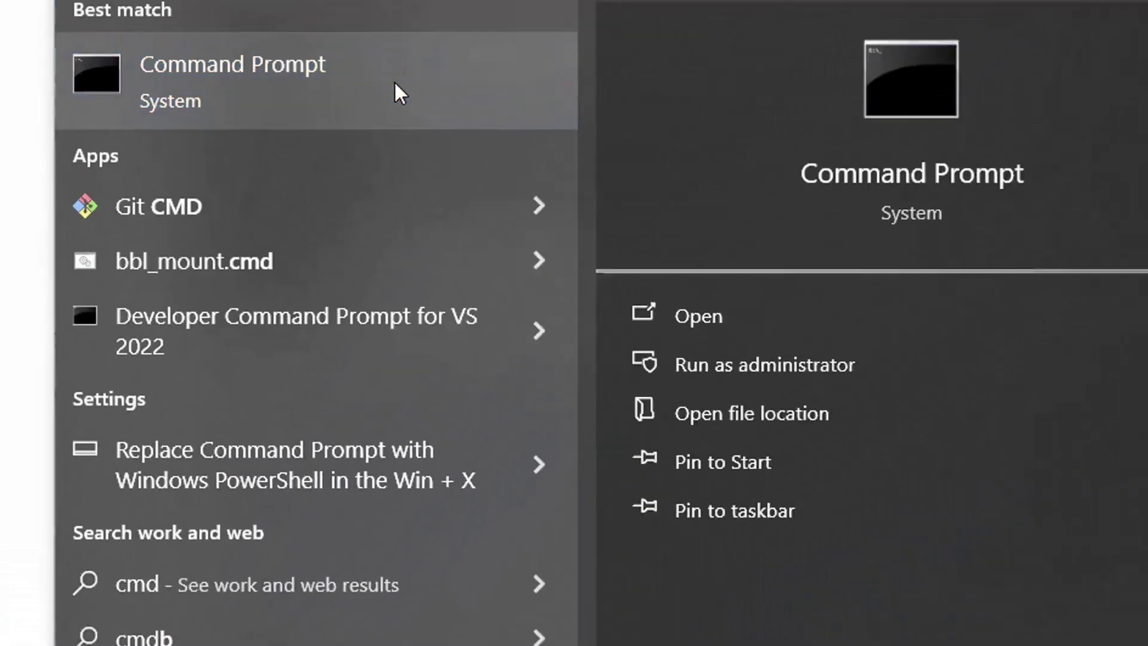
{"action": "right_click", "coordinate": [393, 83]}
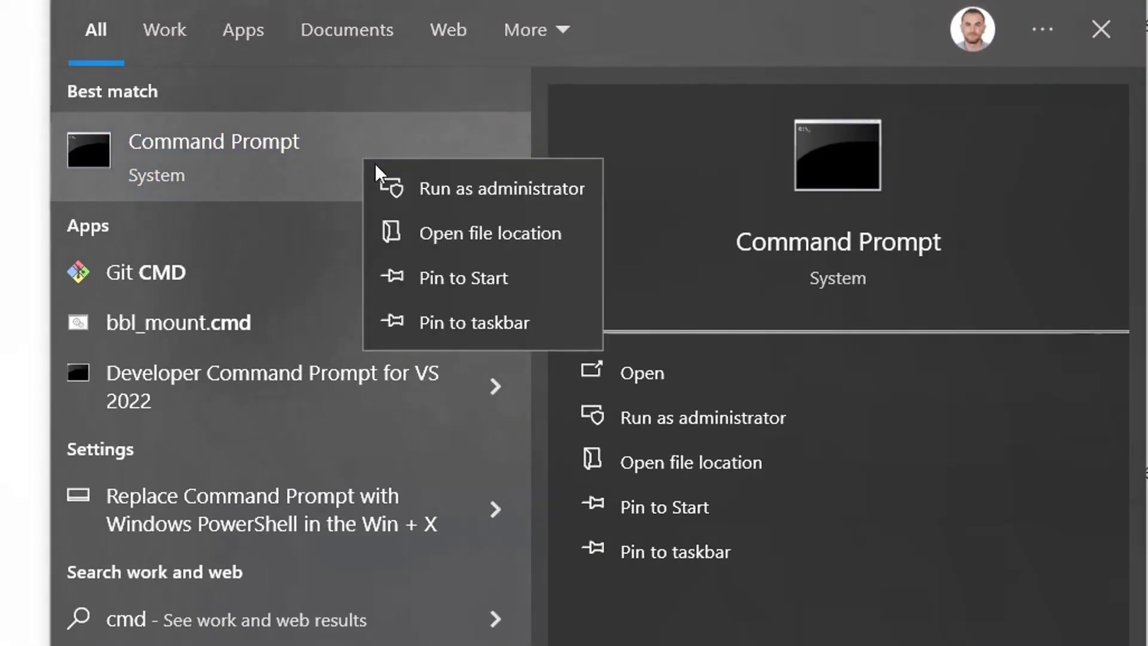
{"action": "left_click", "coordinate": [433, 178]}
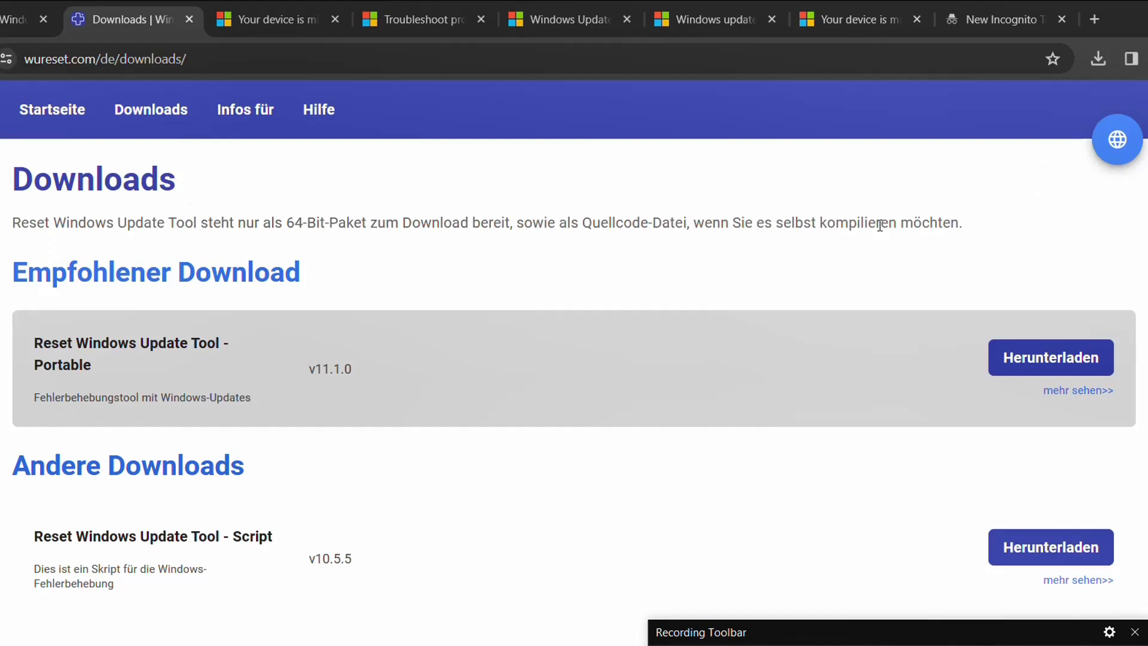
Translate the wureset.com Downloads page to English and cancel the duplicate Portable zip download
{"action": "right_click", "coordinate": [941, 229]}
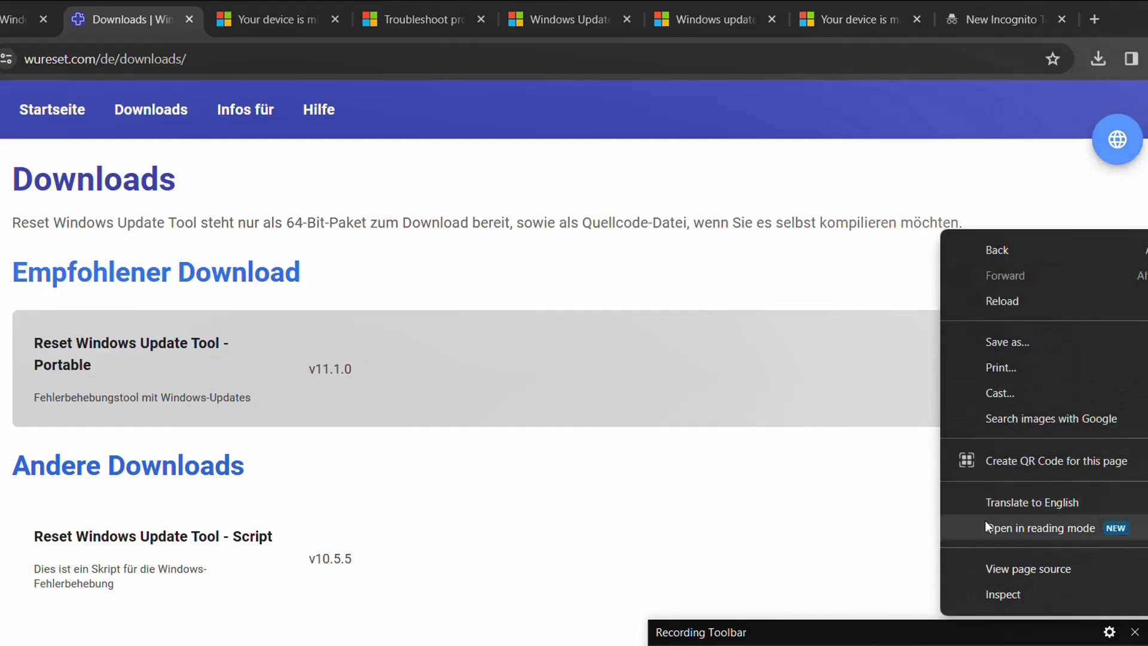
{"action": "left_click", "coordinate": [1009, 500]}
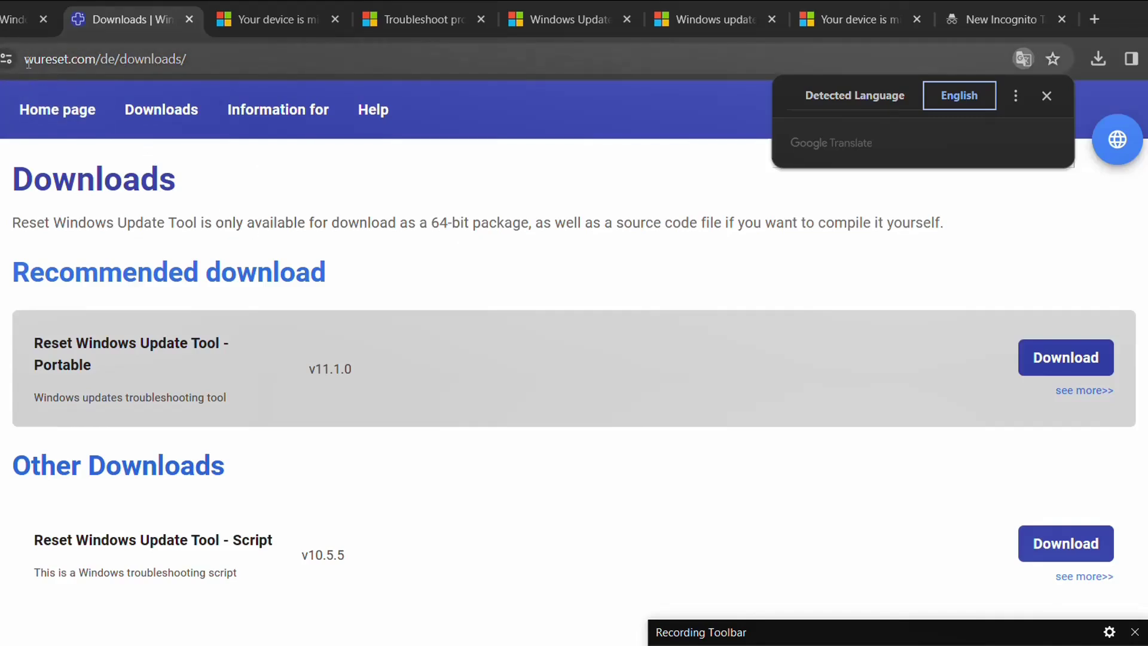
{"action": "left_click", "coordinate": [110, 347]}
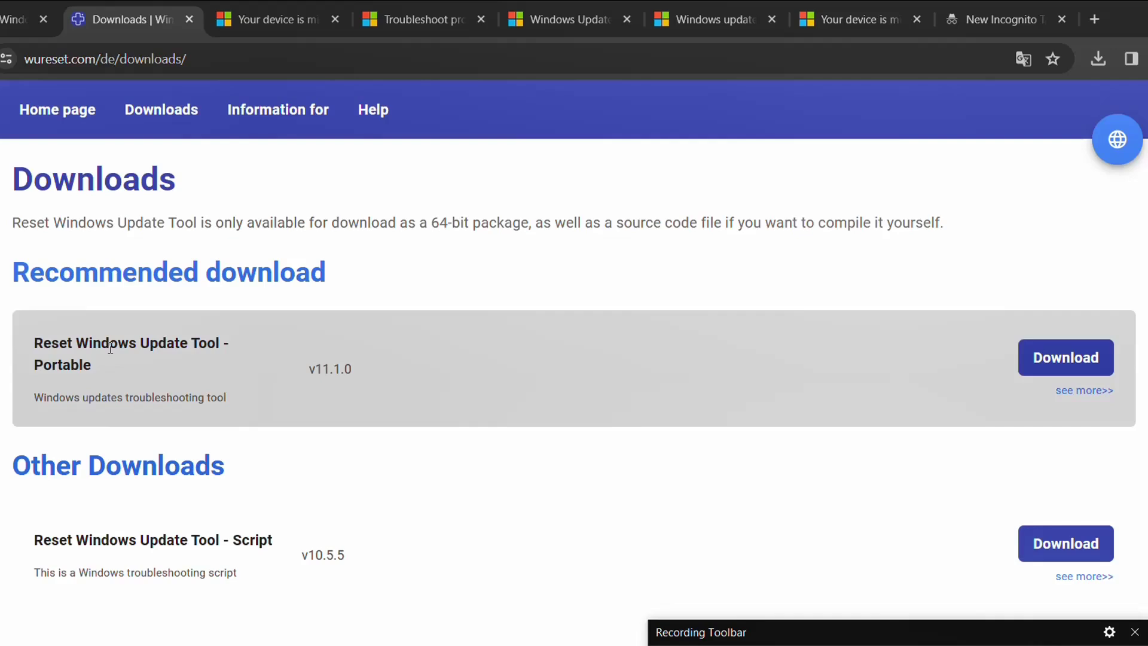
{"action": "left_click", "coordinate": [1065, 358]}
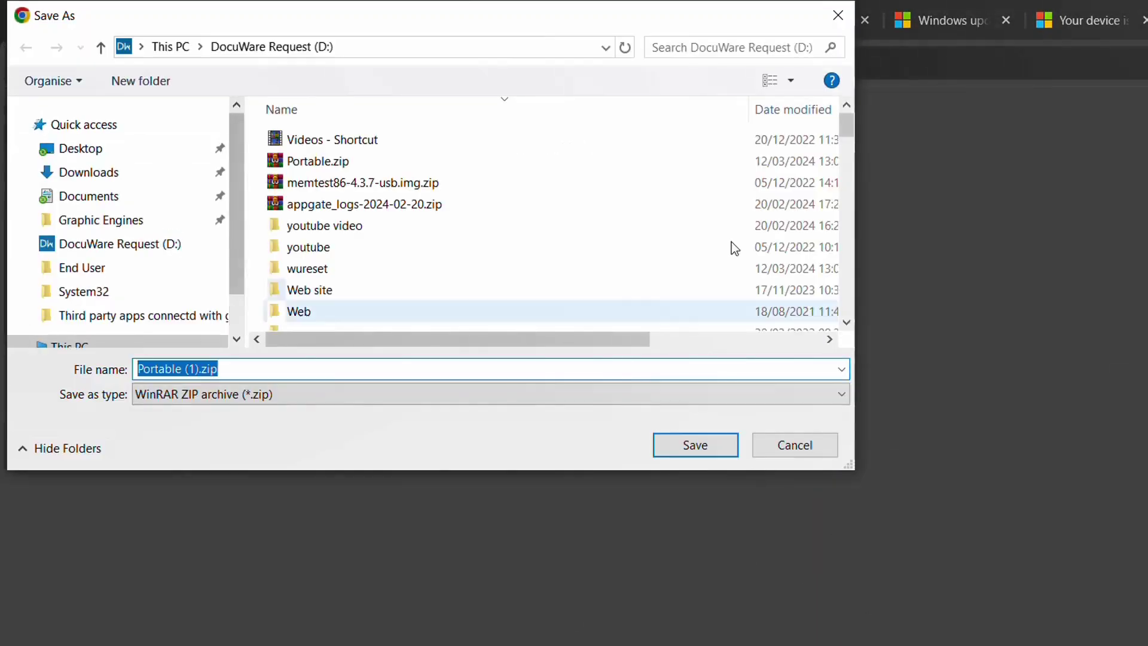
{"action": "left_click", "coordinate": [836, 17]}
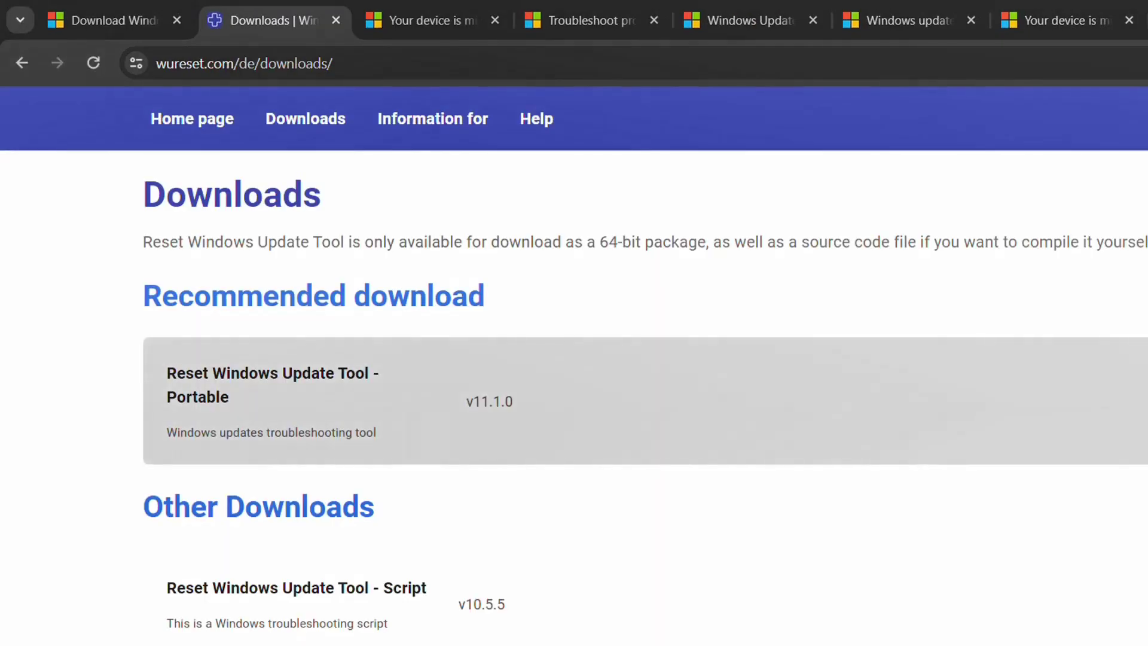
Run wureset.exe from D:\Portable as administrator
{"action": "double_click", "coordinate": [474, 404]}
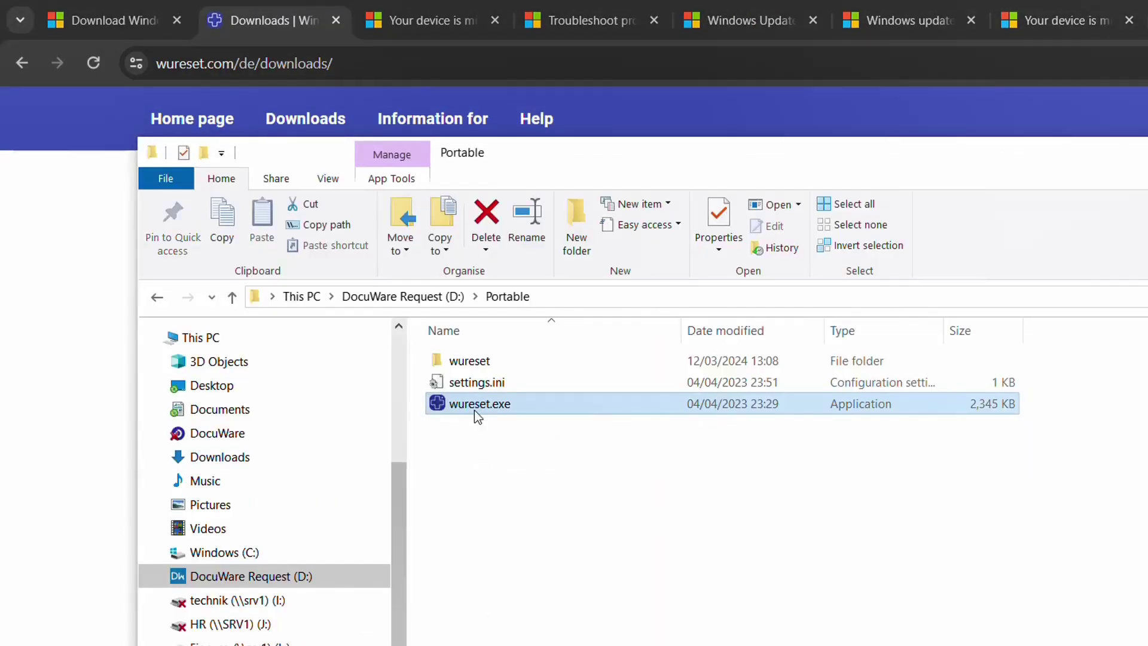
{"action": "right_click", "coordinate": [477, 401]}
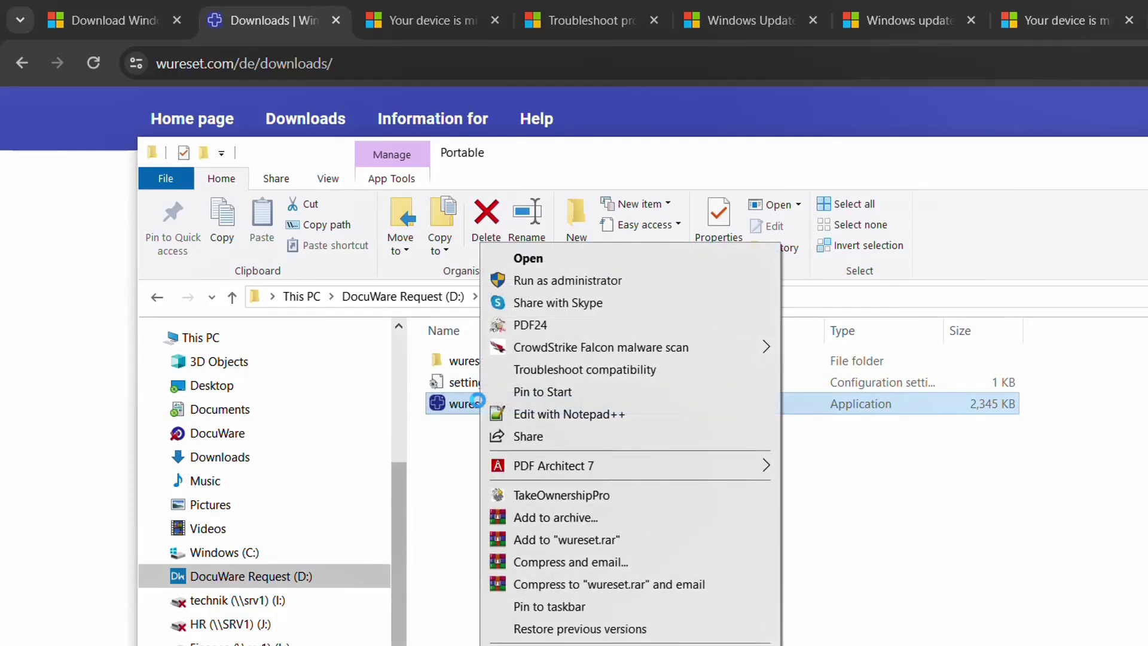
{"action": "left_click", "coordinate": [554, 281]}
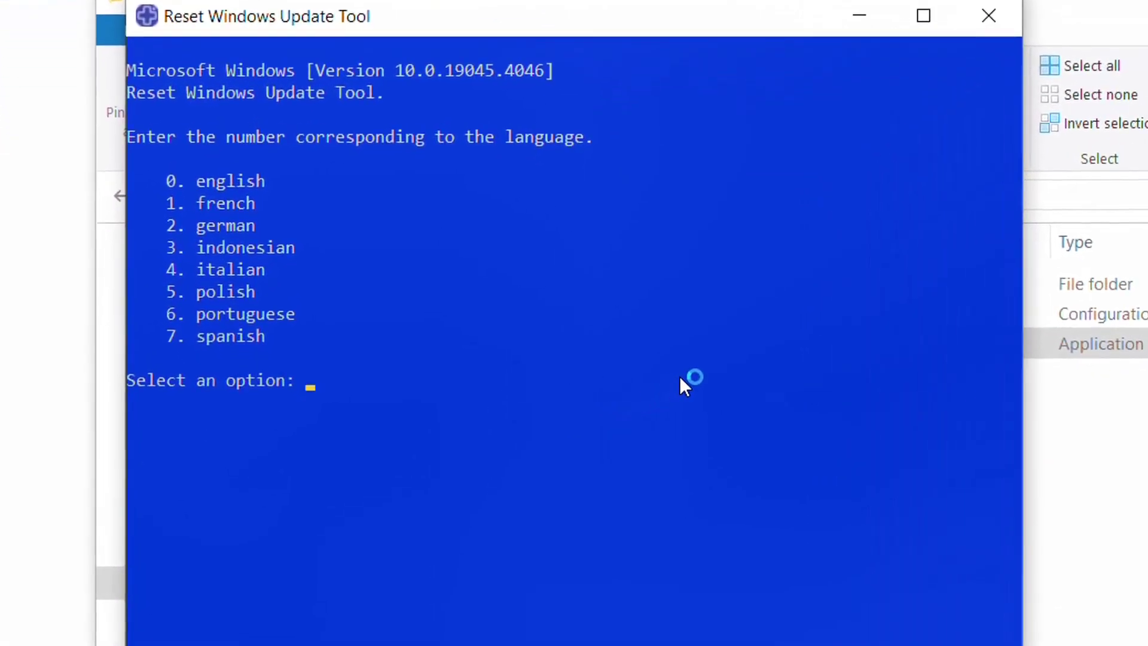
Choose English (0), accept the terms with Y, and start option 2 to reset components
{"action": "type", "text": "0"}
{"action": "key", "text": "Return"}
{"action": "type", "text": "Y"}
{"action": "key", "text": "Return"}
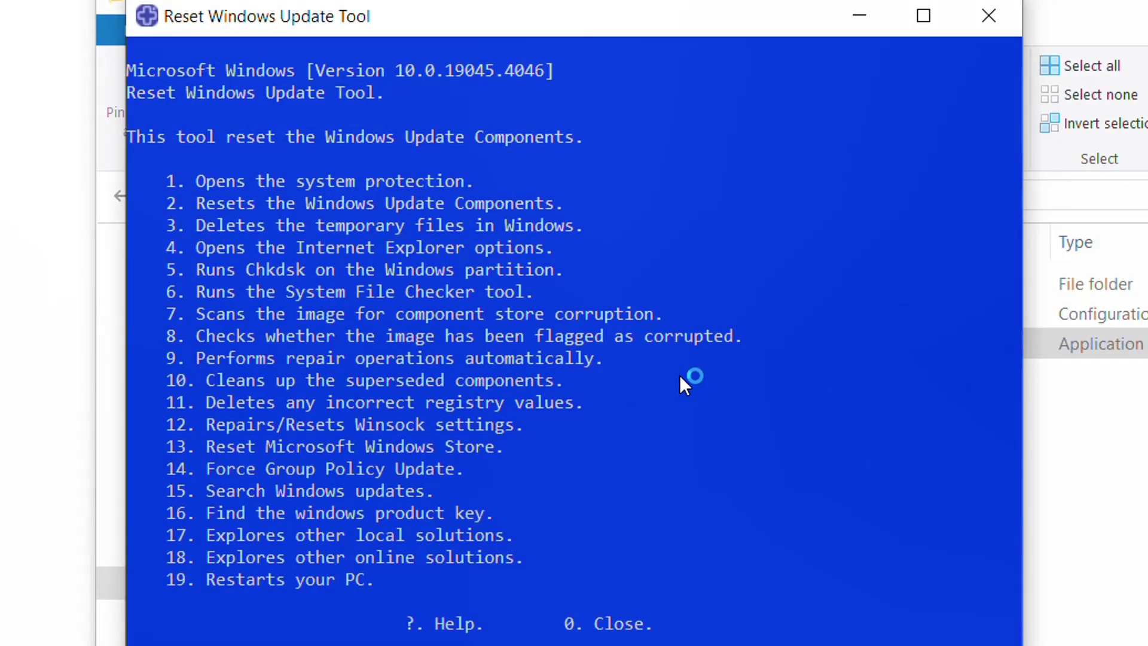
{"action": "type", "text": "2"}
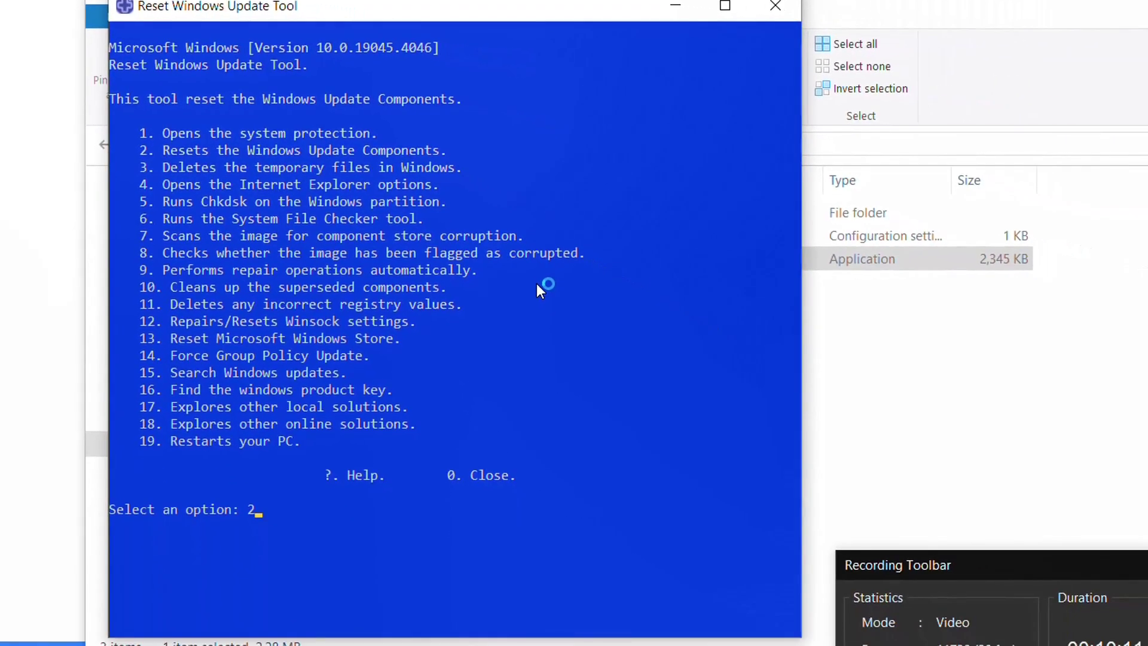
{"action": "key", "text": "Return"}
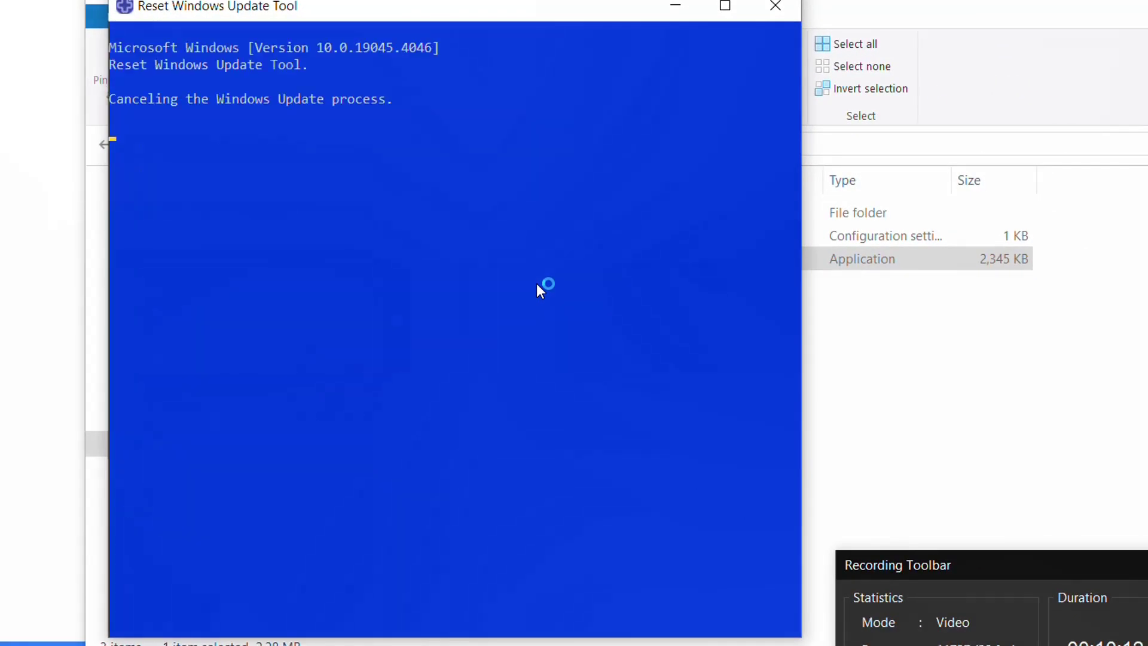